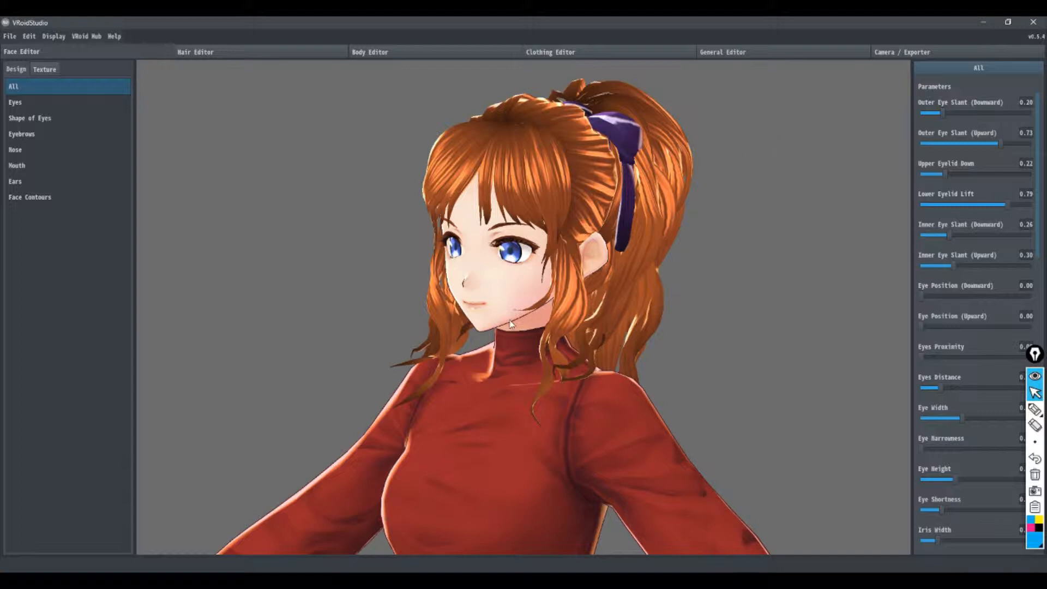
# Step: Bring up the face's ear parameters and examine the character's head and hairstyle from the front, back and side
pyautogui.moveTo(509, 319); pyautogui.dragTo(761, 323, button='right')
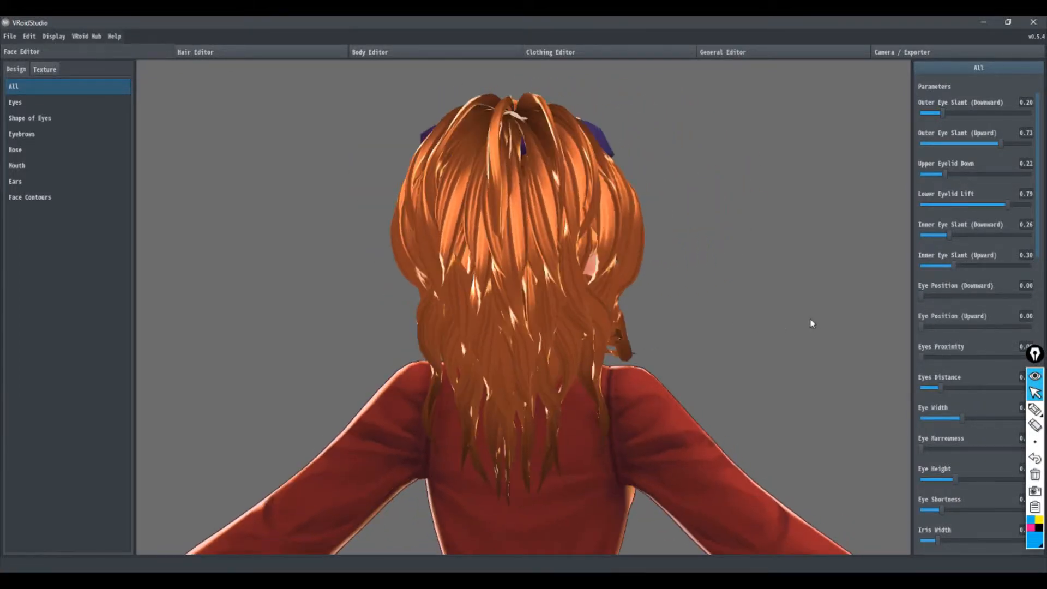
pyautogui.click(17, 181)
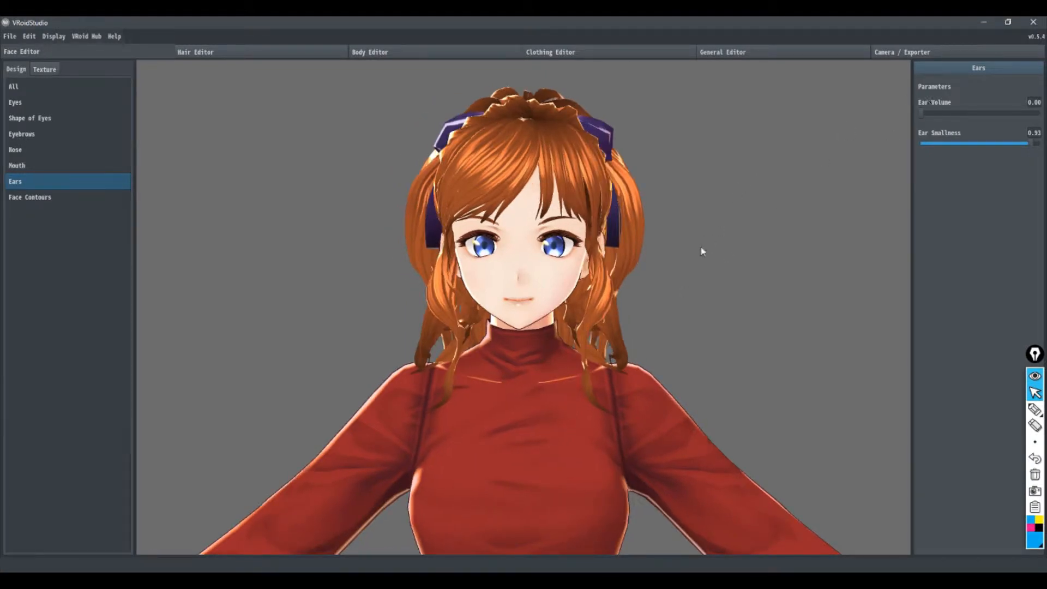
pyautogui.moveTo(701, 250); pyautogui.dragTo(605, 250, button='right')
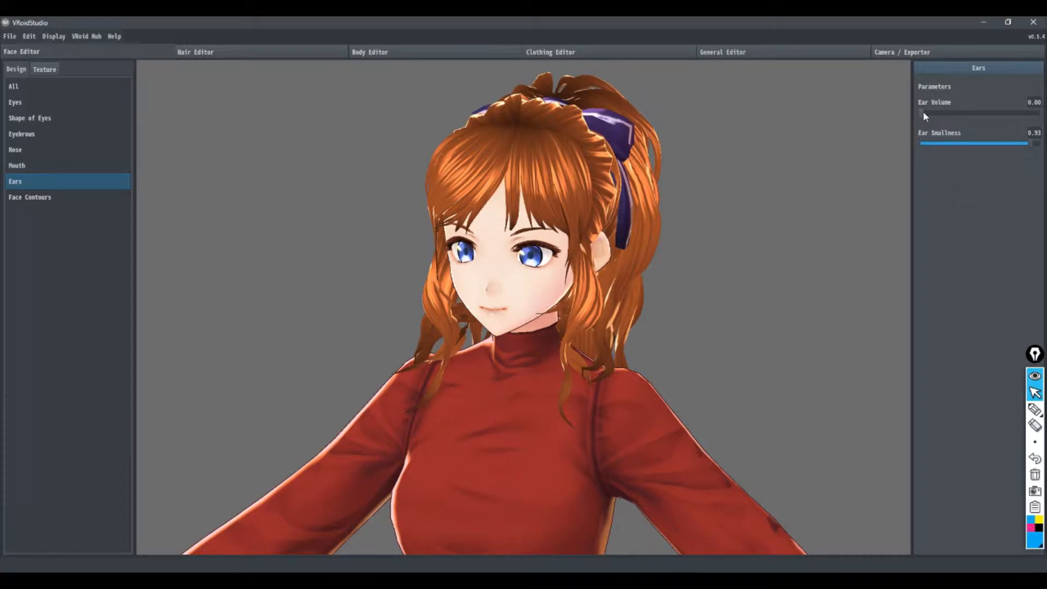
pyautogui.moveTo(922, 114); pyautogui.dragTo(884, 103)
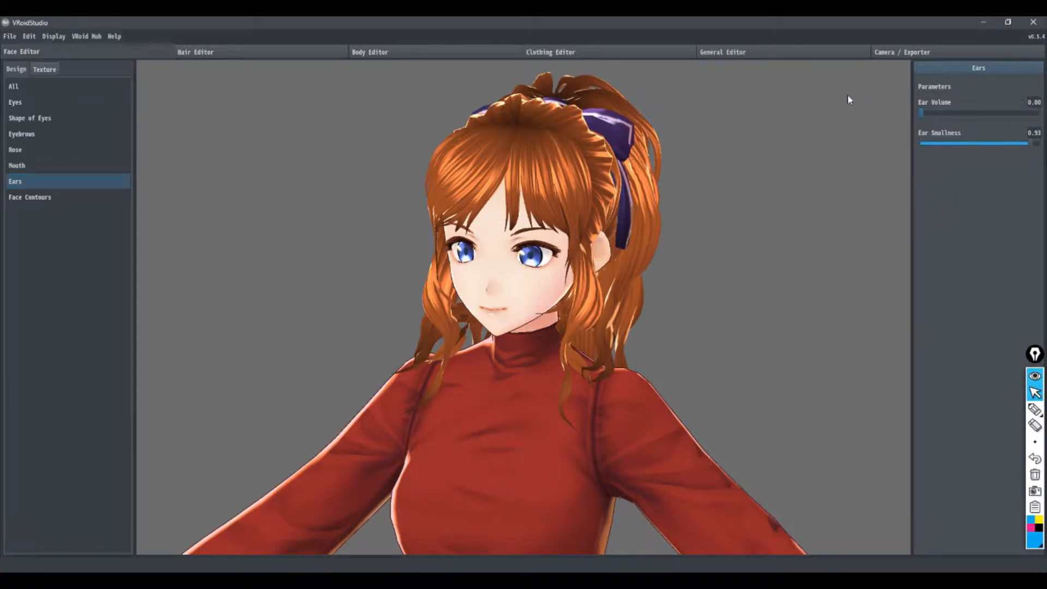
pyautogui.moveTo(653, 304); pyautogui.dragTo(611, 348, button='right')
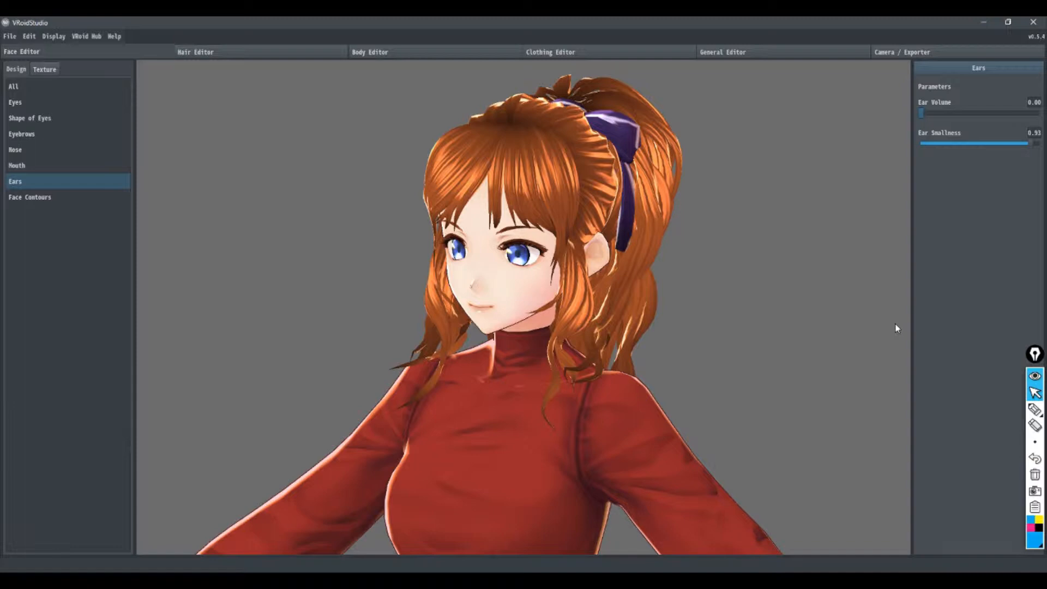
pyautogui.moveTo(492, 268); pyautogui.dragTo(433, 290, button='right')
pyautogui.moveTo(633, 254); pyautogui.dragTo(622, 260, button='right')
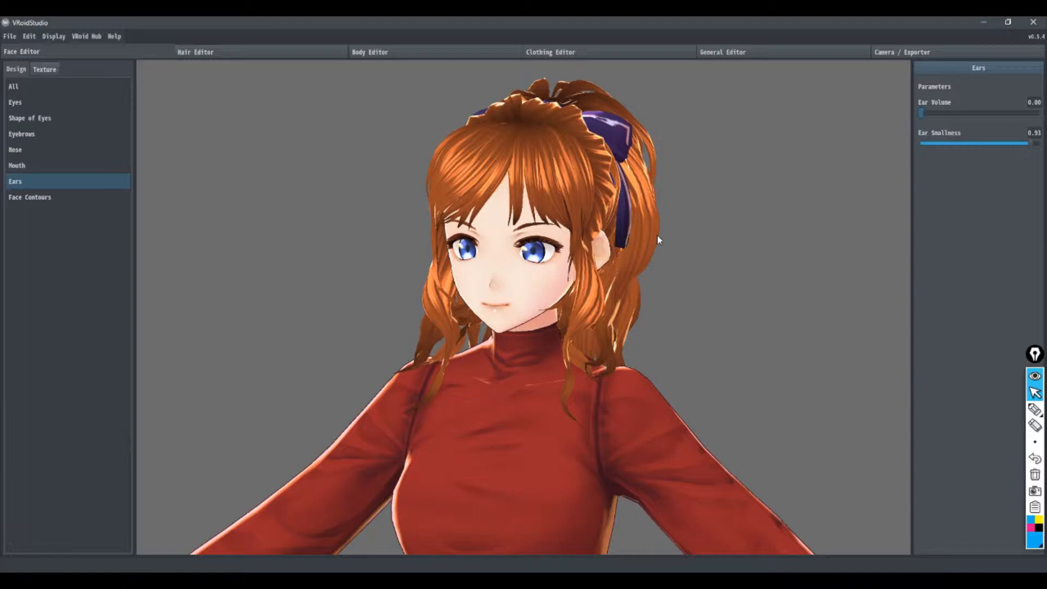
pyautogui.moveTo(656, 235); pyautogui.dragTo(431, 221, button='right')
pyautogui.moveTo(659, 258); pyautogui.dragTo(649, 255, button='right')
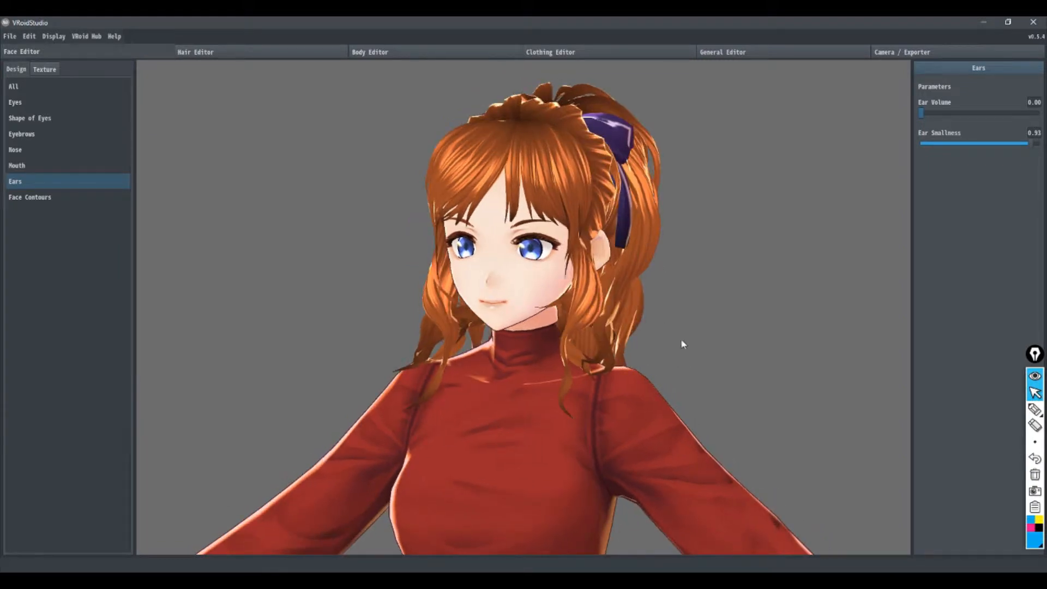
pyautogui.moveTo(676, 329); pyautogui.dragTo(652, 306, button='right')
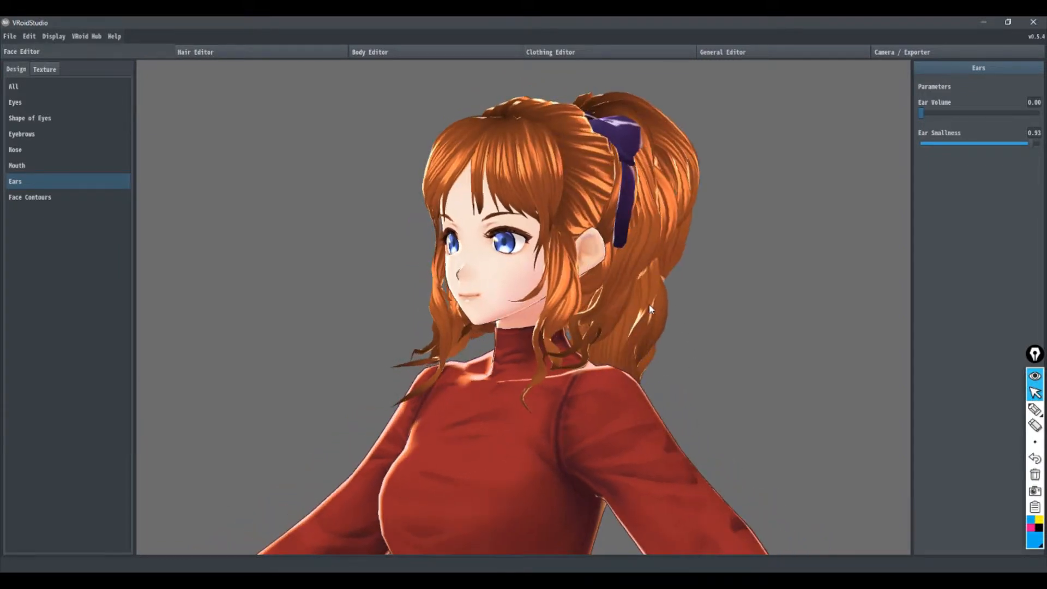
pyautogui.moveTo(461, 288); pyautogui.dragTo(459, 293, button='right')
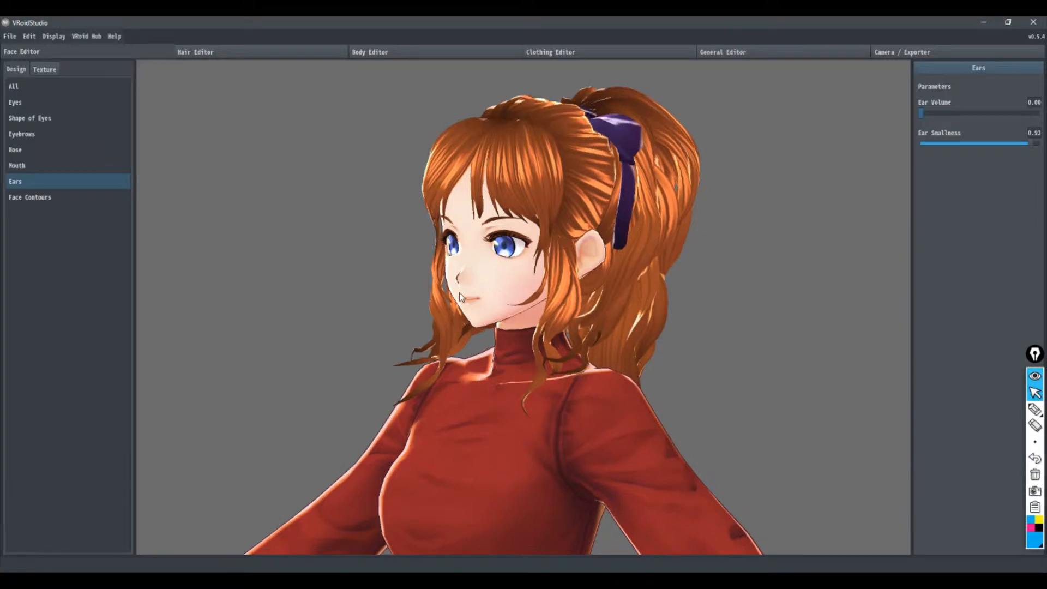
pyautogui.moveTo(296, 191); pyautogui.dragTo(304, 194, button='right')
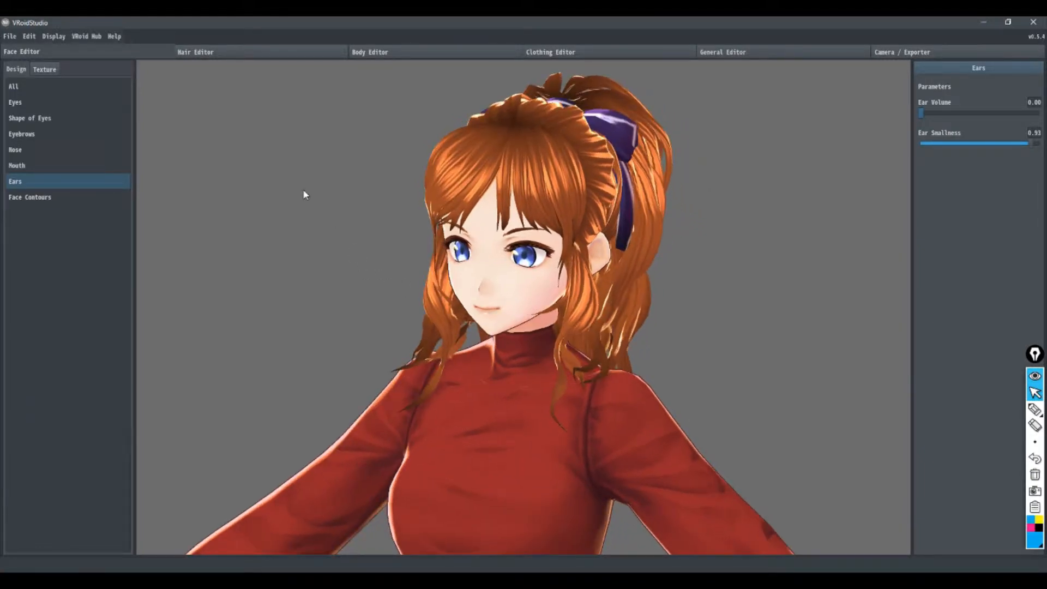
# Step: Switch to the Hair Editor and select the Brushed Hairs 1 group to inspect its guide mesh around the face
pyautogui.click(218, 52)
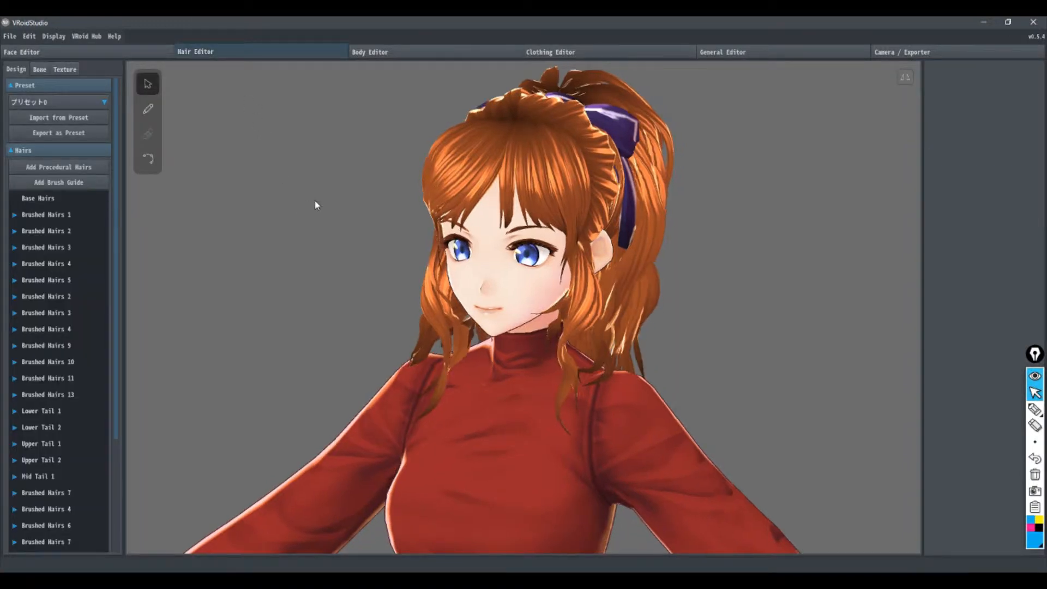
pyautogui.moveTo(181, 256); pyautogui.dragTo(228, 257, button='right')
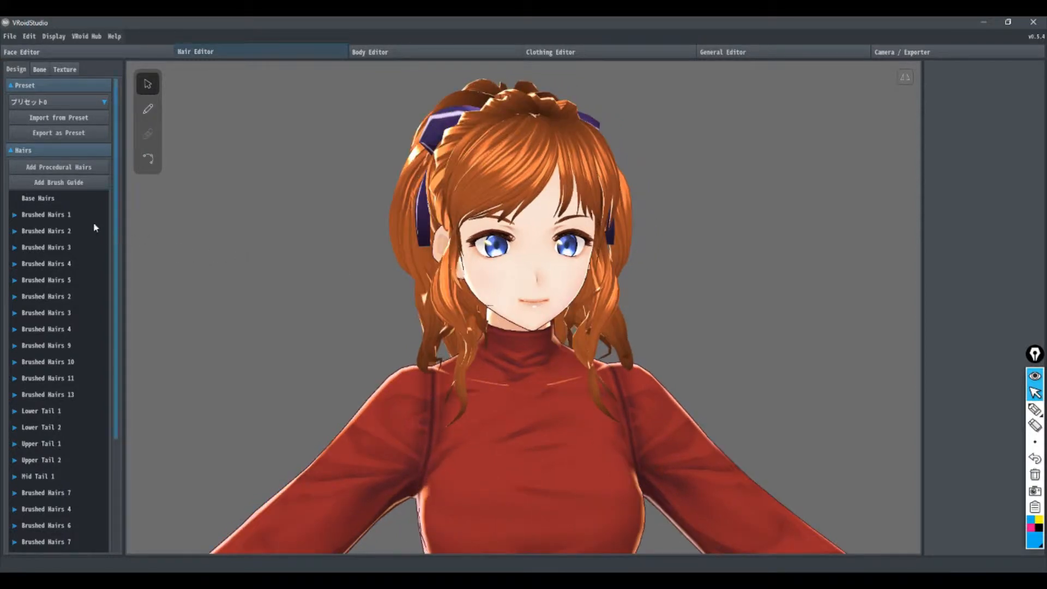
pyautogui.click(71, 215)
pyautogui.moveTo(708, 279); pyautogui.dragTo(501, 260, button='right')
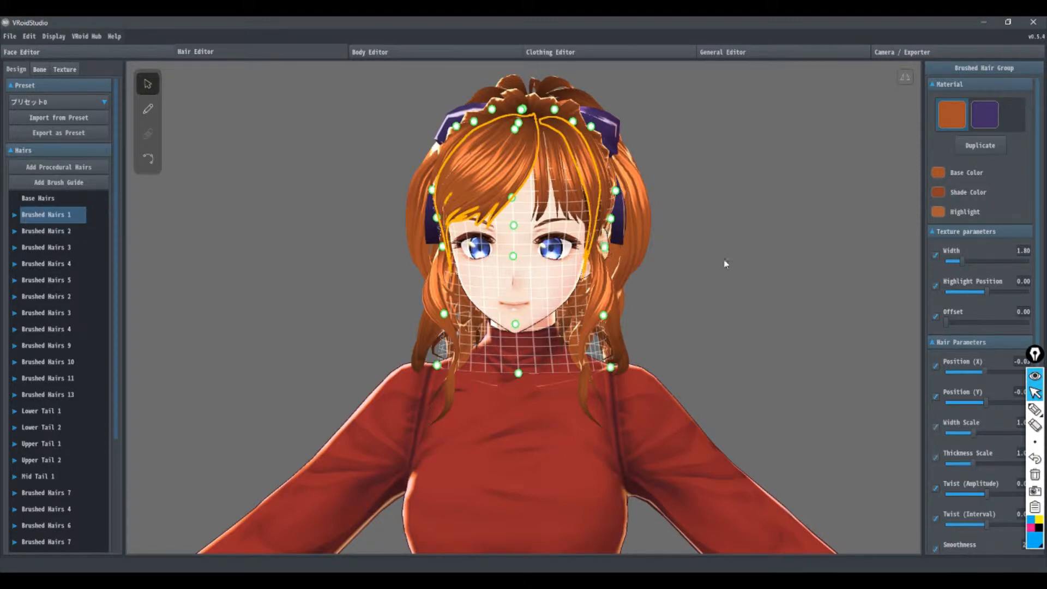
pyautogui.moveTo(722, 264)
pyautogui.mouseDown(button='right')
pyautogui.moveTo(710, 267)
pyautogui.moveTo(717, 258)
pyautogui.mouseUp(button='right')
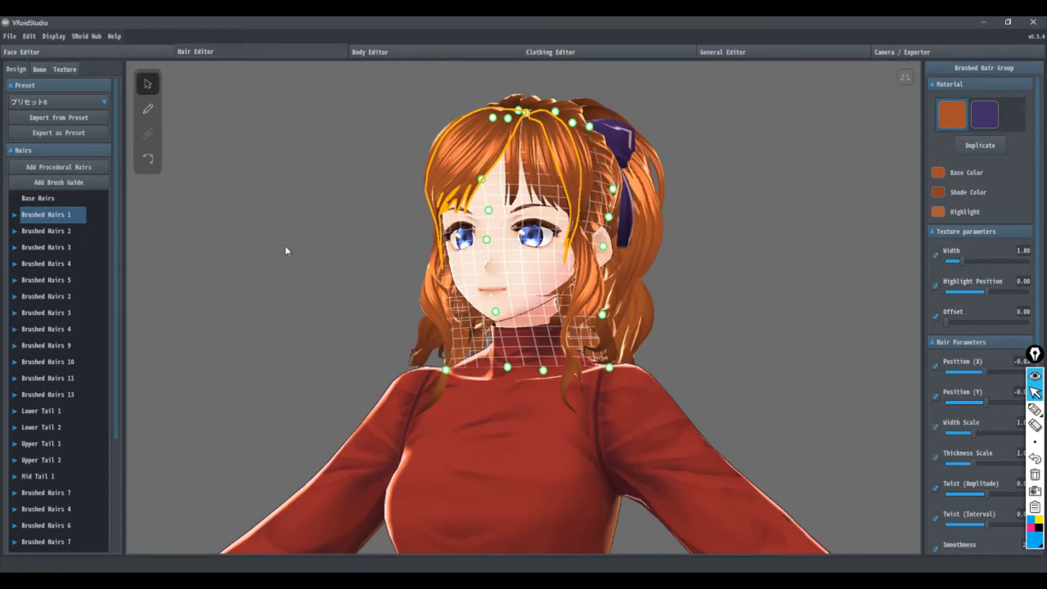
# Step: Try drawing hair strands over the face in Brushed Hairs 1 with the hair brush, undoing each one
pyautogui.click(150, 115)
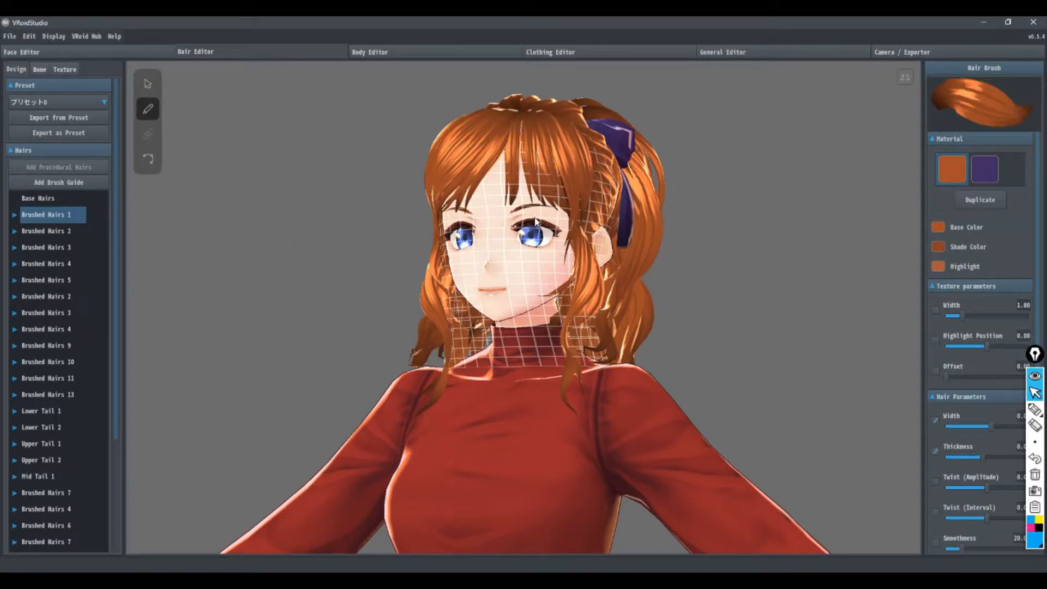
pyautogui.moveTo(532, 217); pyautogui.dragTo(541, 327)
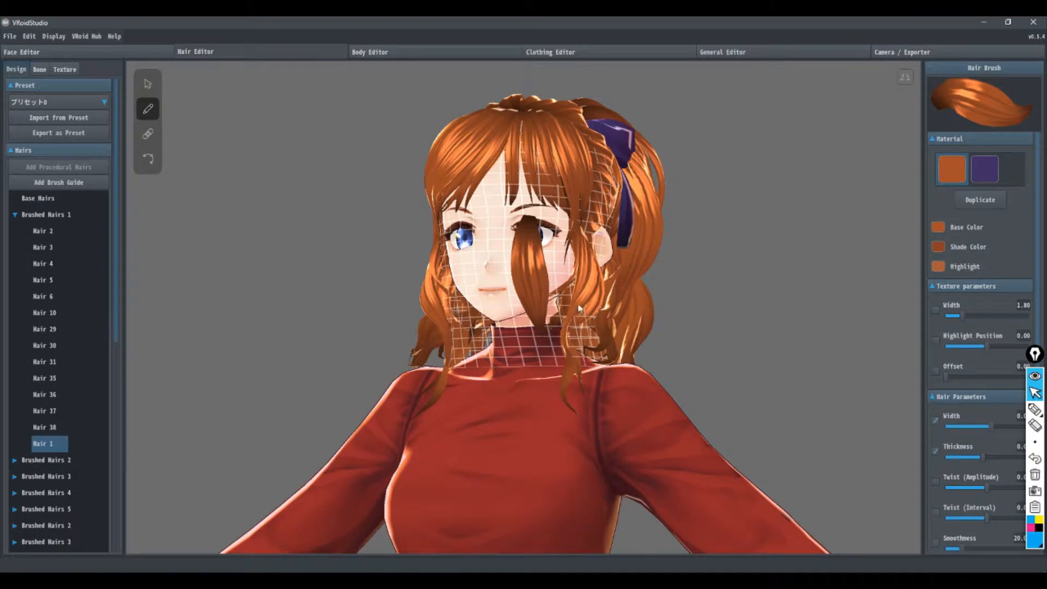
pyautogui.hotkey('ctrl', 'z')
pyautogui.moveTo(495, 194)
pyautogui.mouseDown()
pyautogui.moveTo(499, 287)
pyautogui.moveTo(526, 356)
pyautogui.mouseUp()
pyautogui.hotkey('ctrl', 'z')
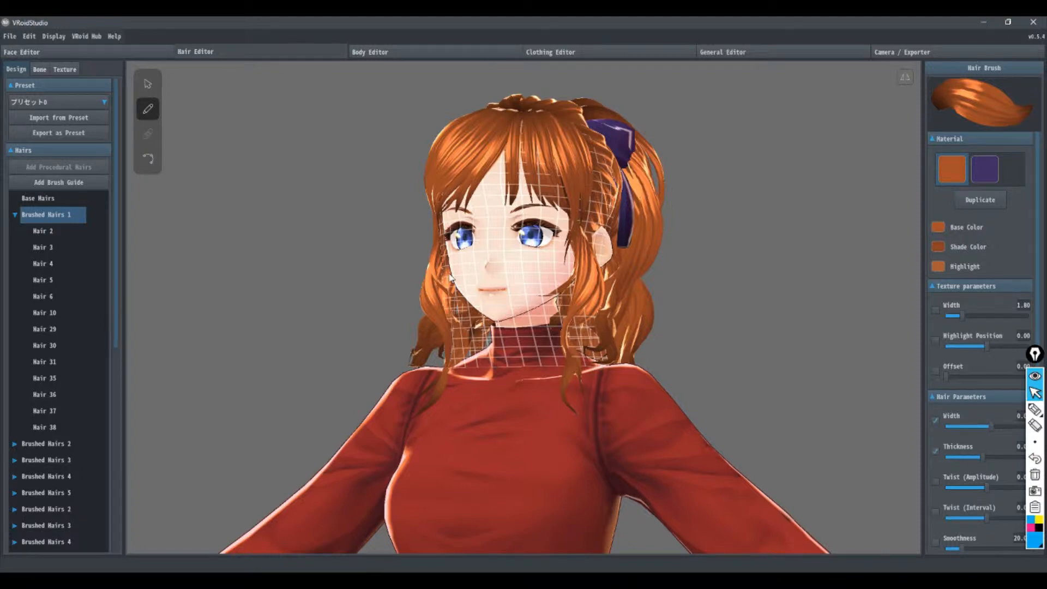
# Step: Collapse the Brushed Hairs 1 group and examine the hairstyle and its guide mesh from both sides
pyautogui.moveTo(449, 274); pyautogui.dragTo(479, 279, button='right')
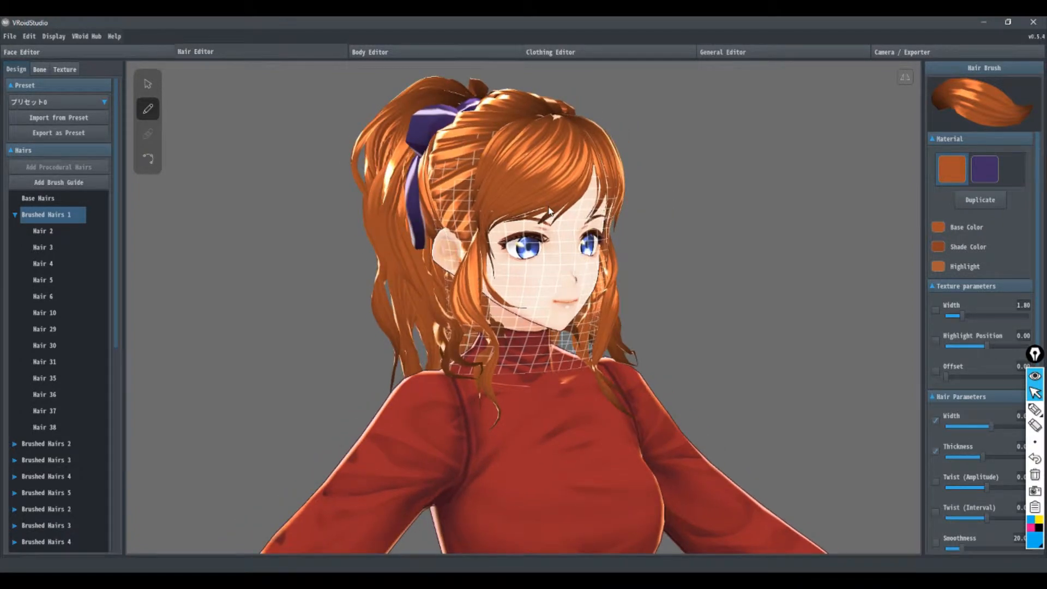
pyautogui.moveTo(549, 212); pyautogui.dragTo(526, 215, button='right')
pyautogui.moveTo(673, 256); pyautogui.dragTo(646, 261, button='right')
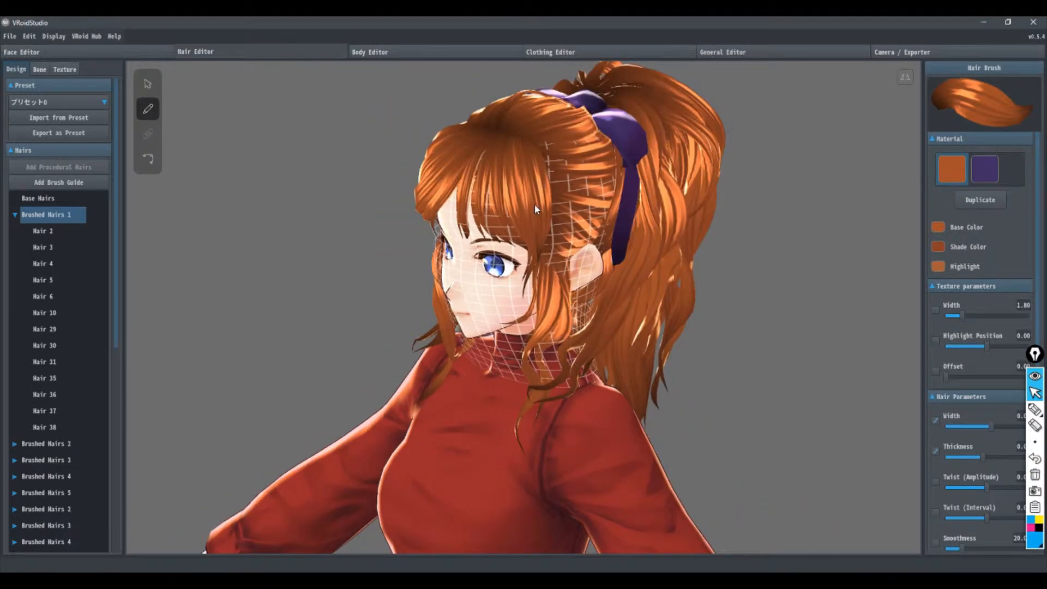
pyautogui.moveTo(535, 208); pyautogui.dragTo(517, 210, button='right')
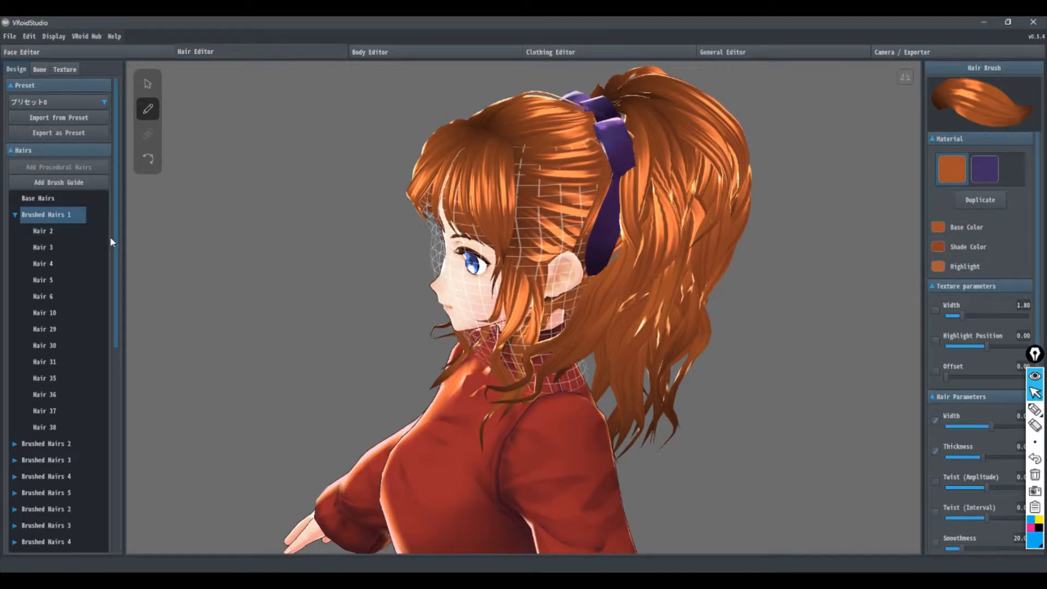
pyautogui.click(17, 215)
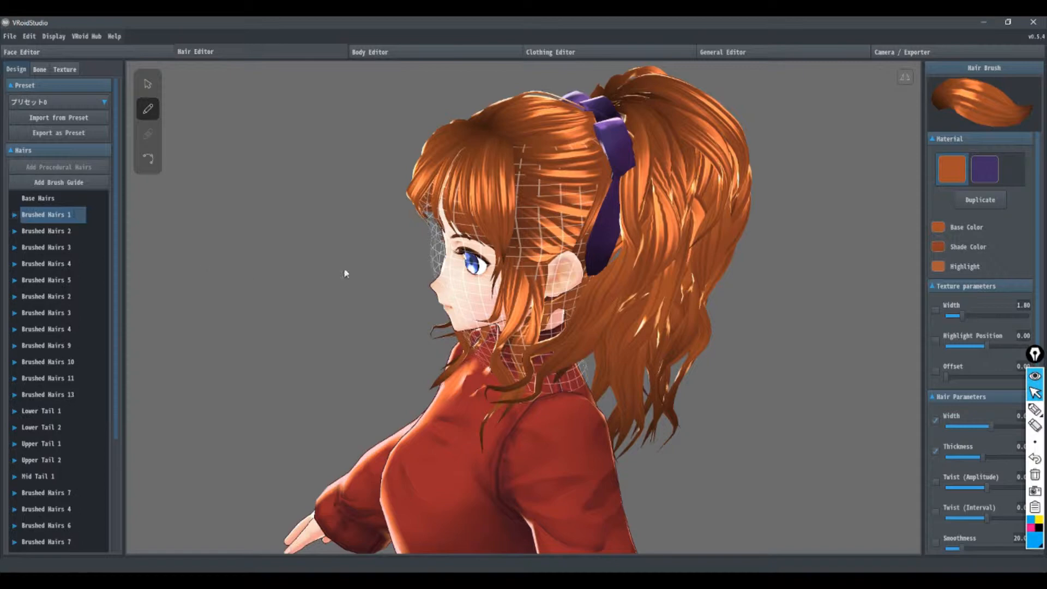
pyautogui.moveTo(345, 273); pyautogui.dragTo(398, 275, button='right')
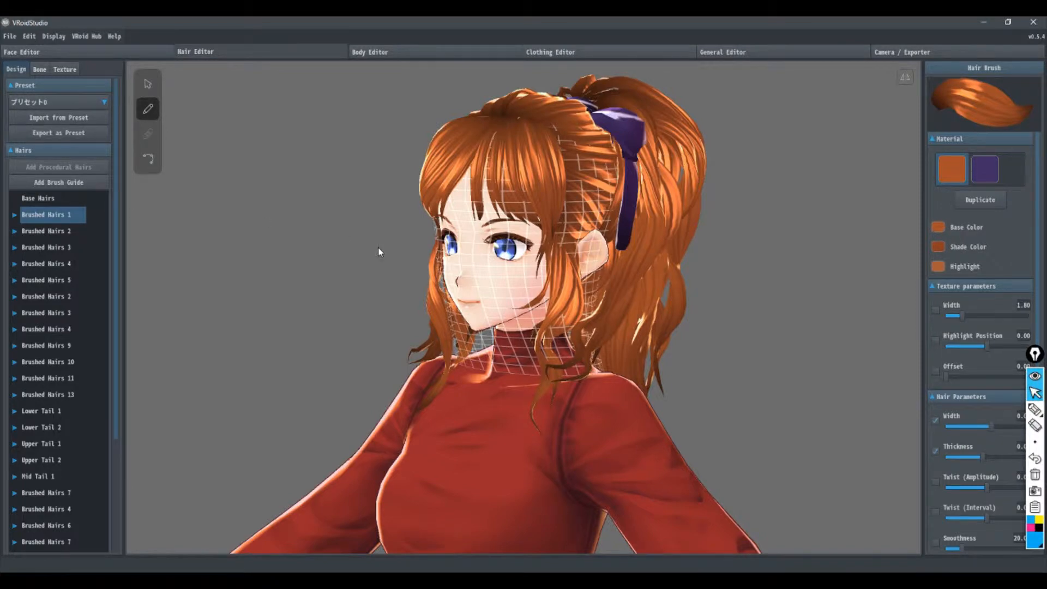
pyautogui.moveTo(379, 248); pyautogui.dragTo(411, 247, button='right')
pyautogui.moveTo(327, 284); pyautogui.dragTo(344, 280, button='right')
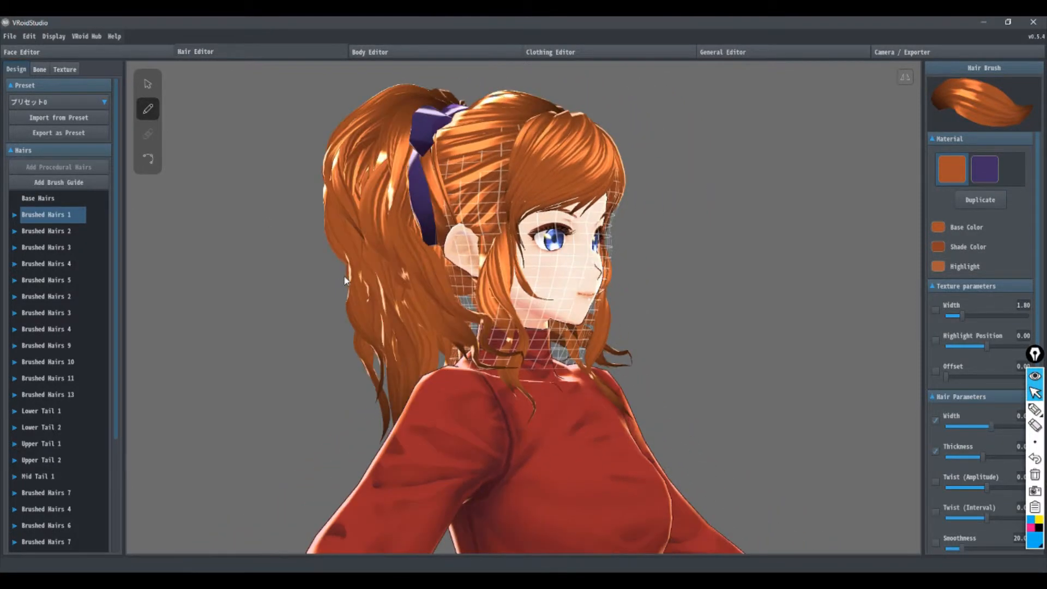
pyautogui.moveTo(375, 205); pyautogui.dragTo(388, 284, button='right')
pyautogui.moveTo(401, 211); pyautogui.dragTo(401, 206, button='right')
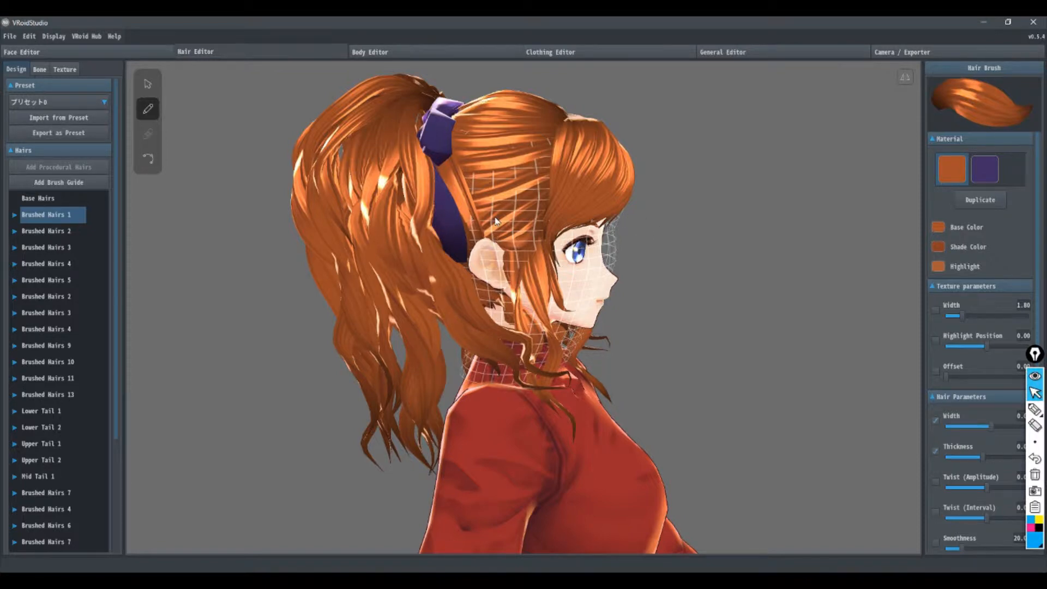
pyautogui.moveTo(493, 221); pyautogui.dragTo(90, 296, button='right')
# Step: Select several brushed hair groups in turn, including Brushed Hairs 10, 1 and 3, to compare their guide meshes
pyautogui.click(76, 296)
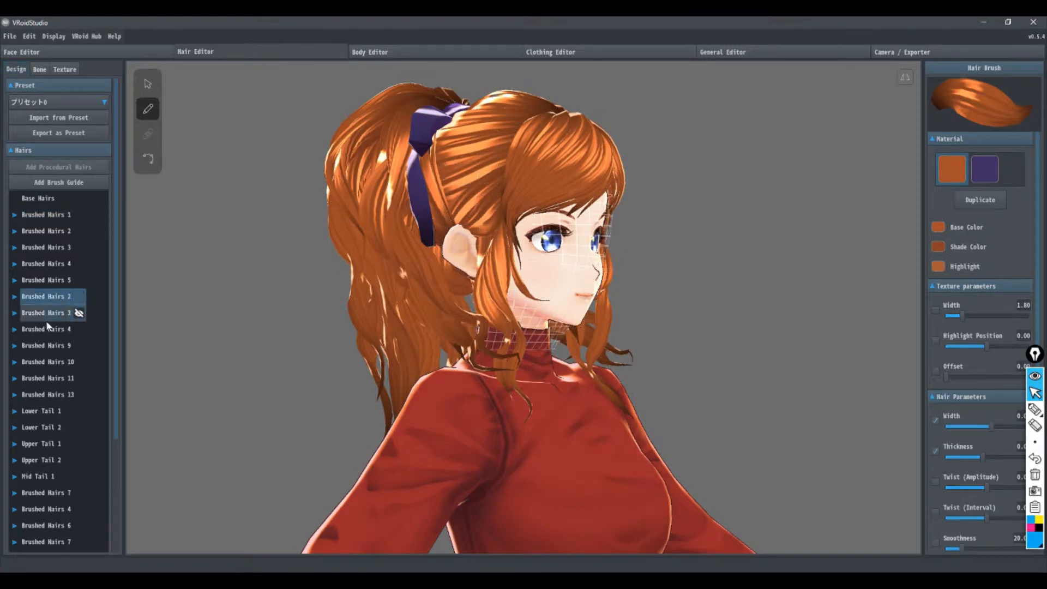
pyautogui.click(79, 361)
pyautogui.click(79, 508)
pyautogui.click(81, 361)
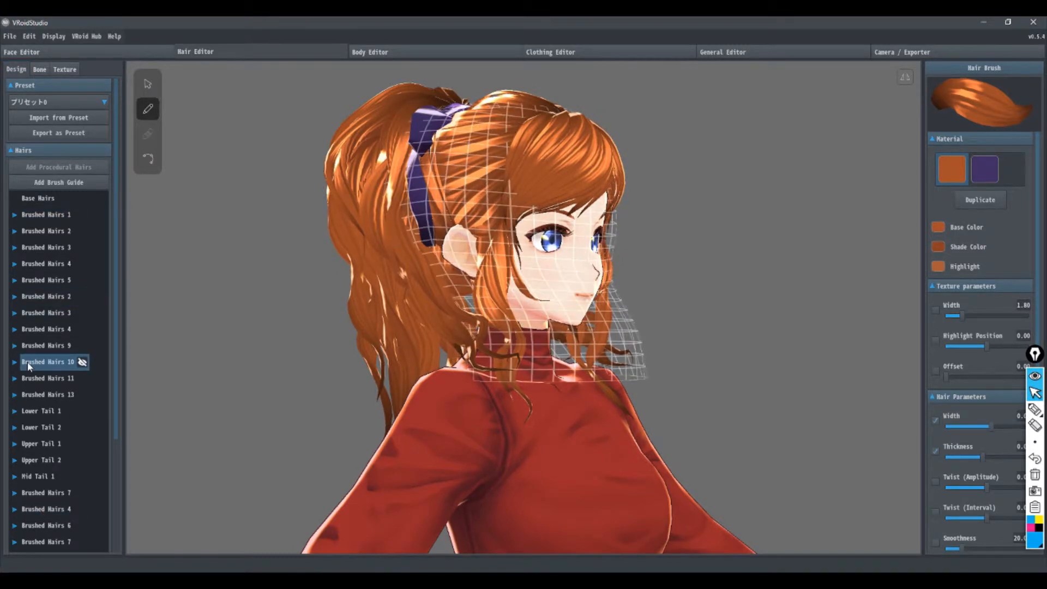
pyautogui.click(79, 215)
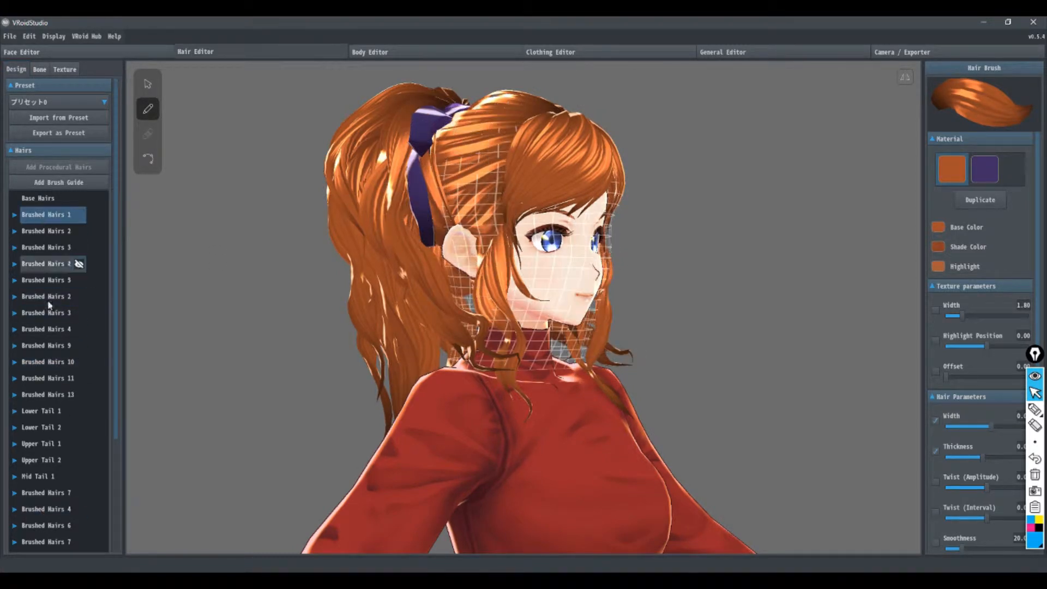
pyautogui.click(78, 312)
# Step: Hide all the brushed hair and tail groups, leaving only the base hair on the head
pyautogui.moveTo(477, 334); pyautogui.dragTo(425, 336, button='right')
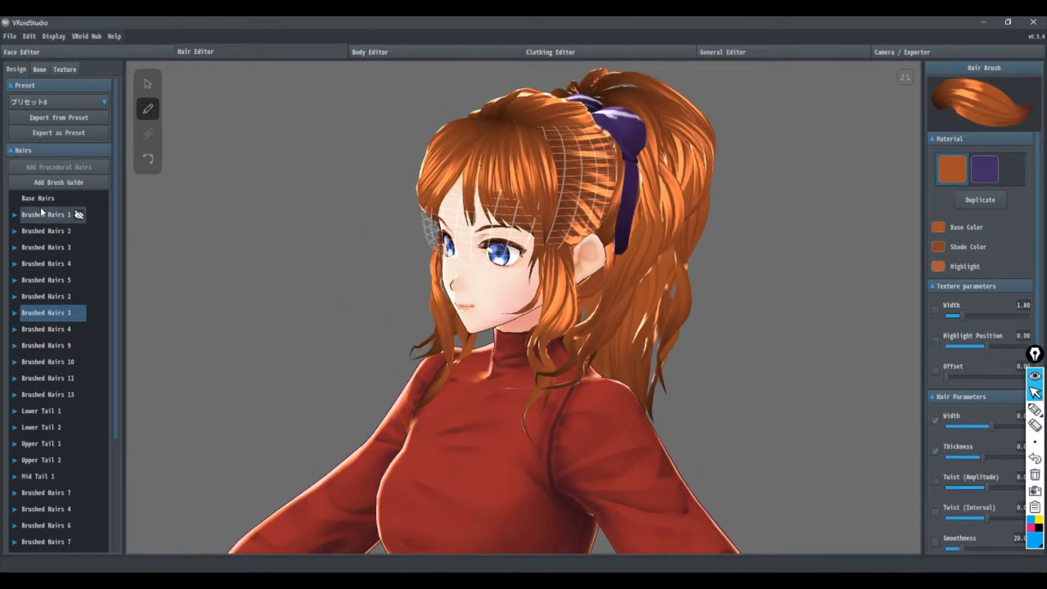
pyautogui.click(79, 214)
pyautogui.click(80, 231)
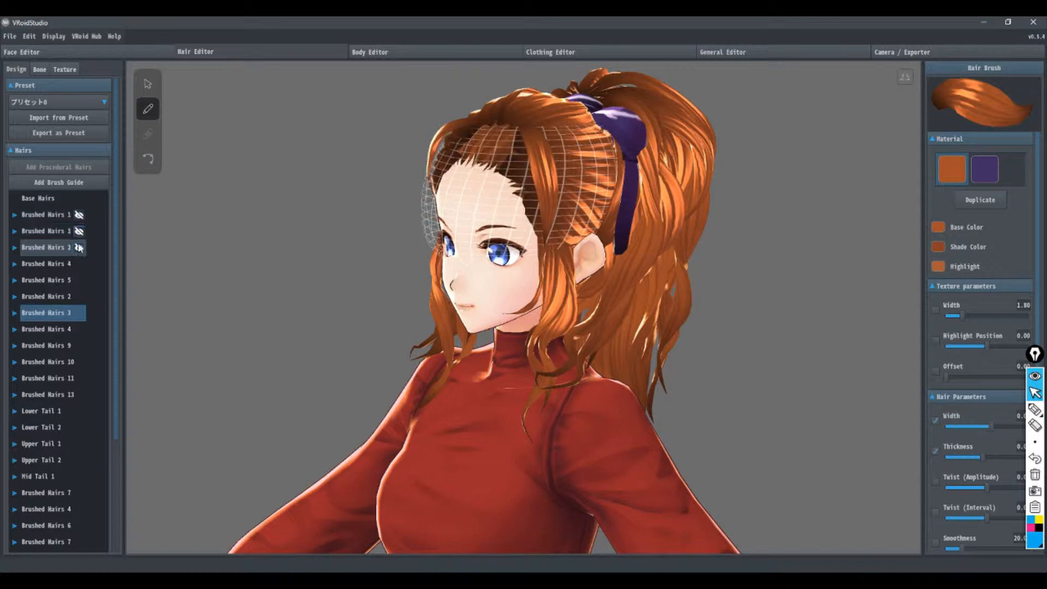
pyautogui.click(79, 247)
pyautogui.click(79, 266)
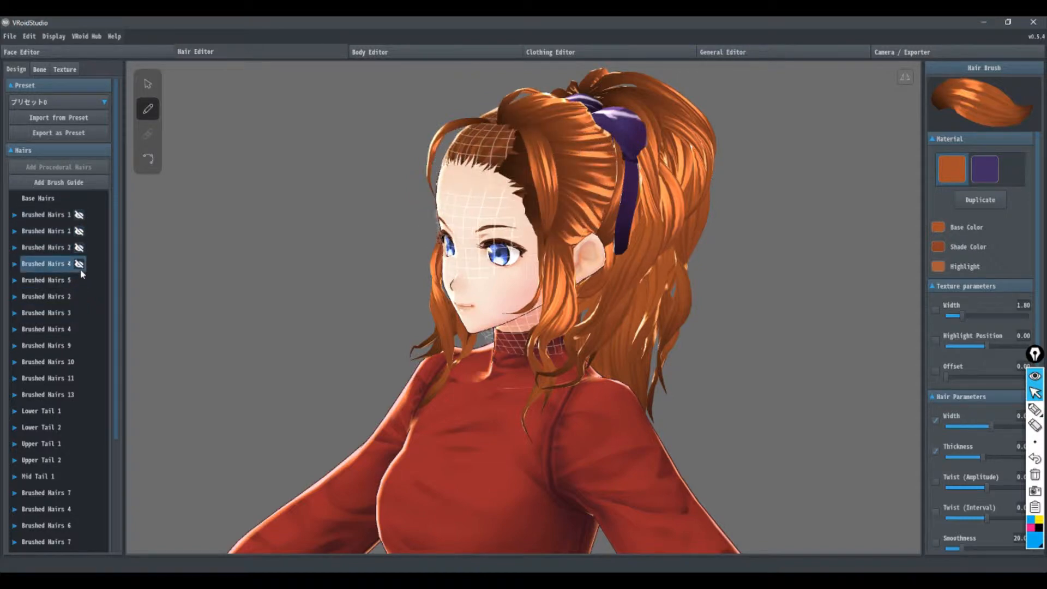
pyautogui.click(79, 263)
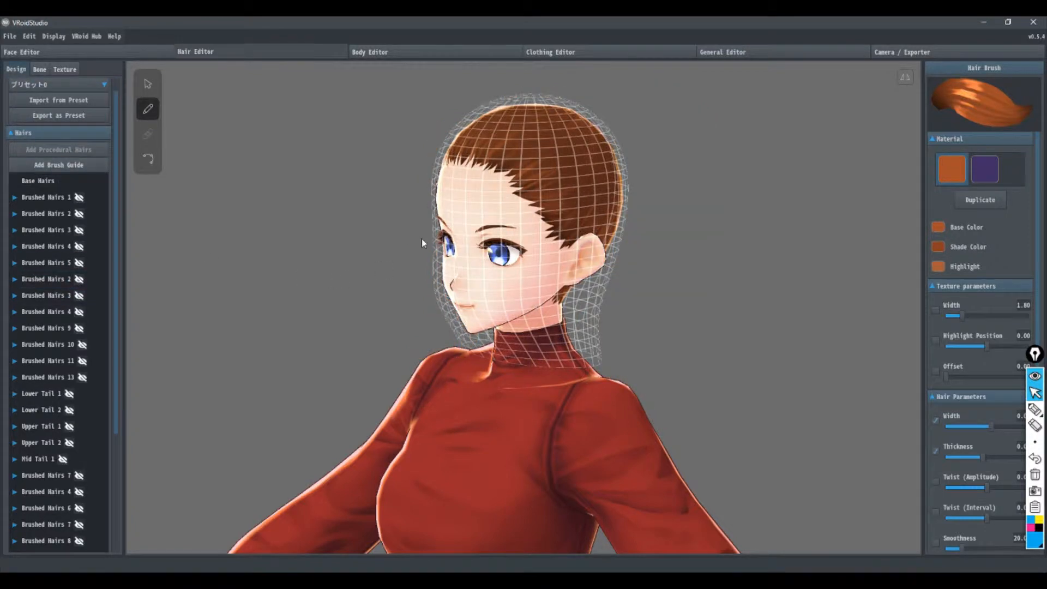
pyautogui.moveTo(420, 238); pyautogui.dragTo(462, 238, button='right')
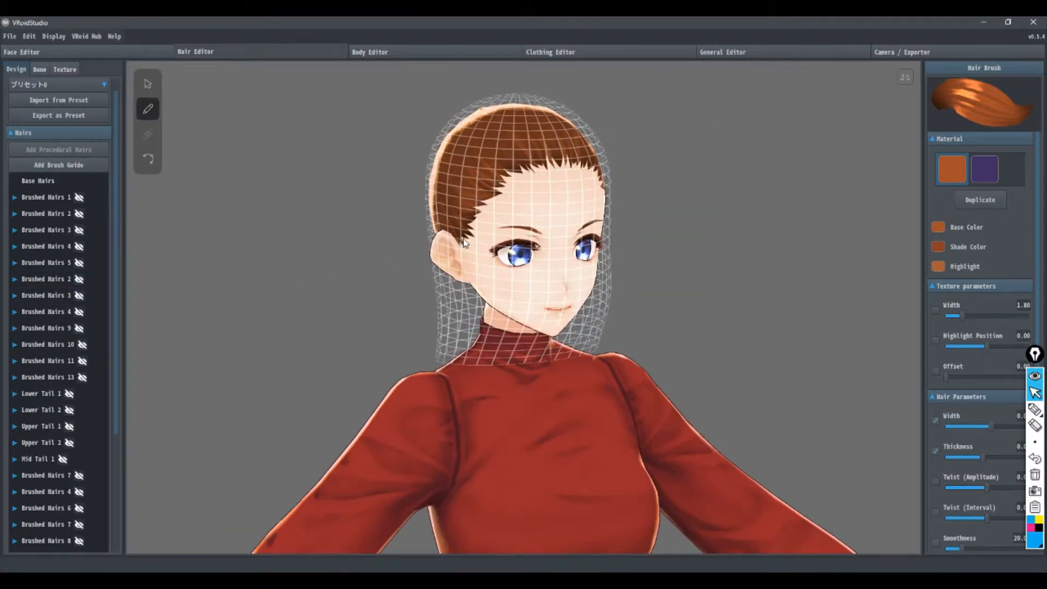
# Step: With the selection tool, lower the control point at the crown of the hair guide mesh closer to the scalp
pyautogui.click(141, 84)
pyautogui.moveTo(819, 244); pyautogui.dragTo(669, 238, button='right')
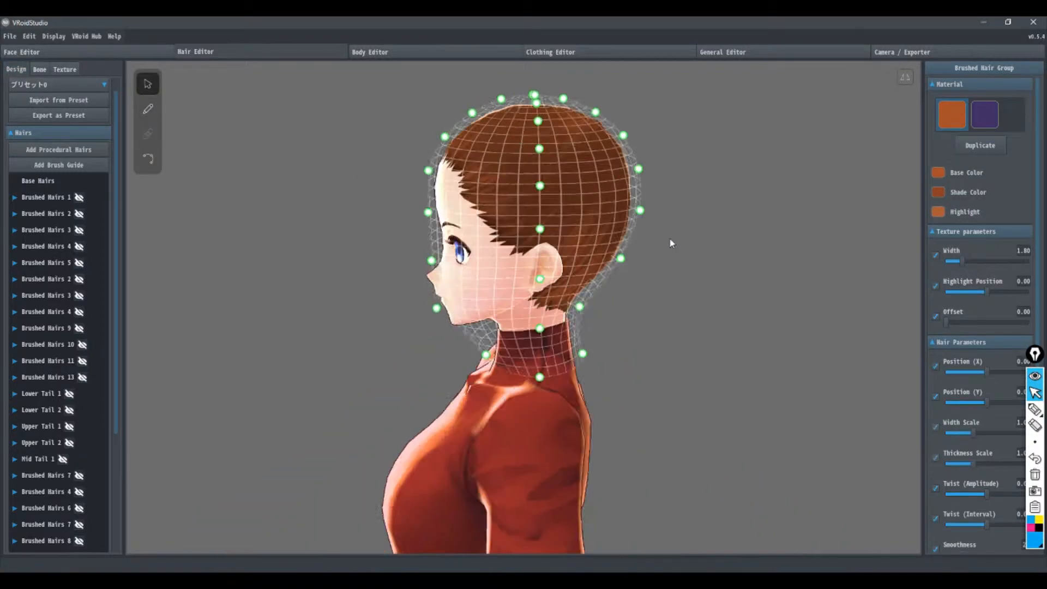
pyautogui.moveTo(370, 162); pyautogui.dragTo(380, 159, button='right')
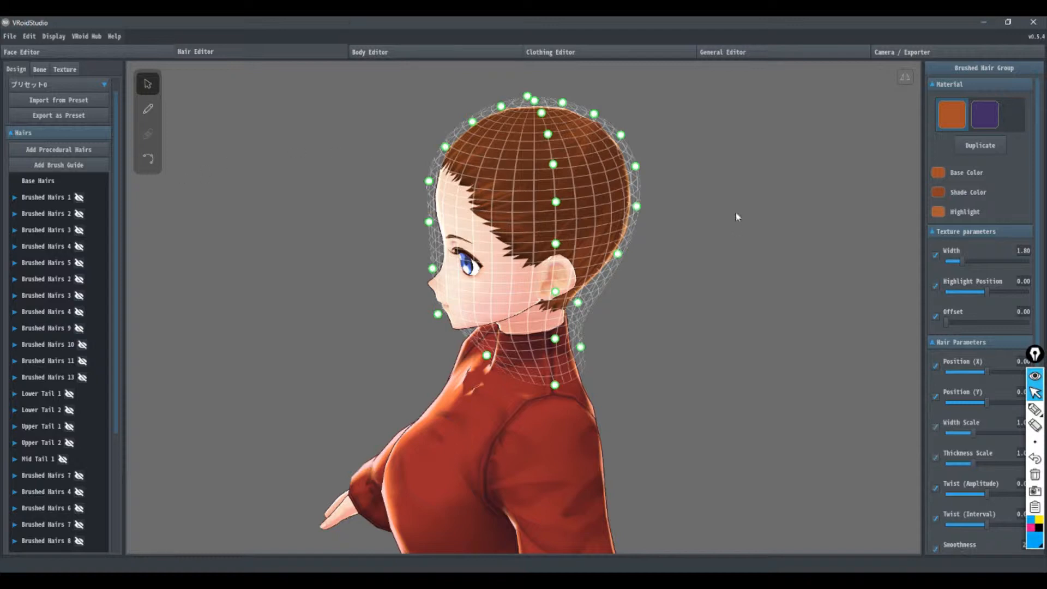
pyautogui.moveTo(536, 106); pyautogui.dragTo(559, 113)
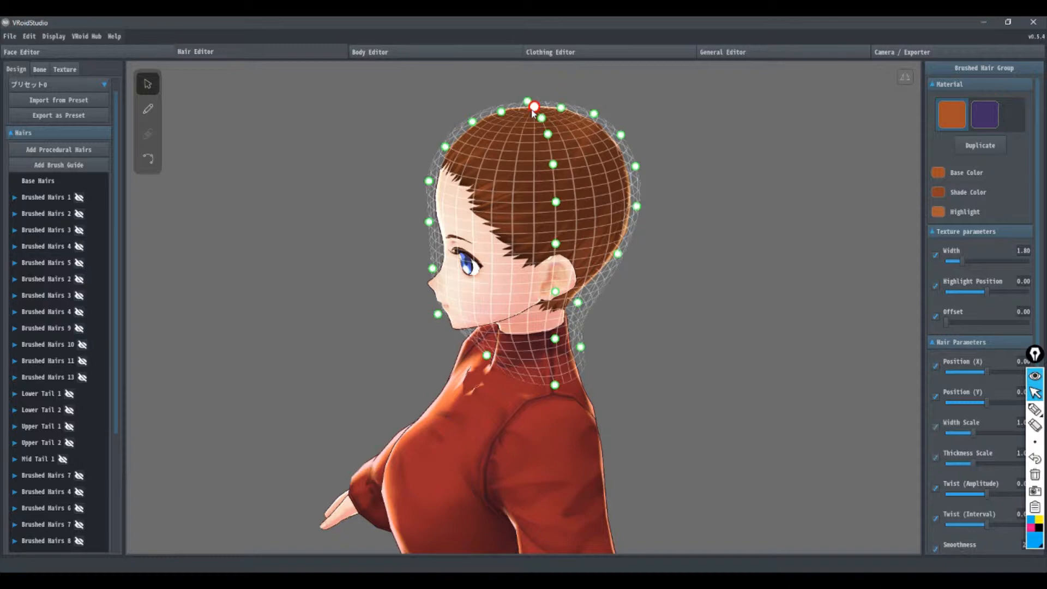
pyautogui.moveTo(397, 263); pyautogui.dragTo(450, 265, button='right')
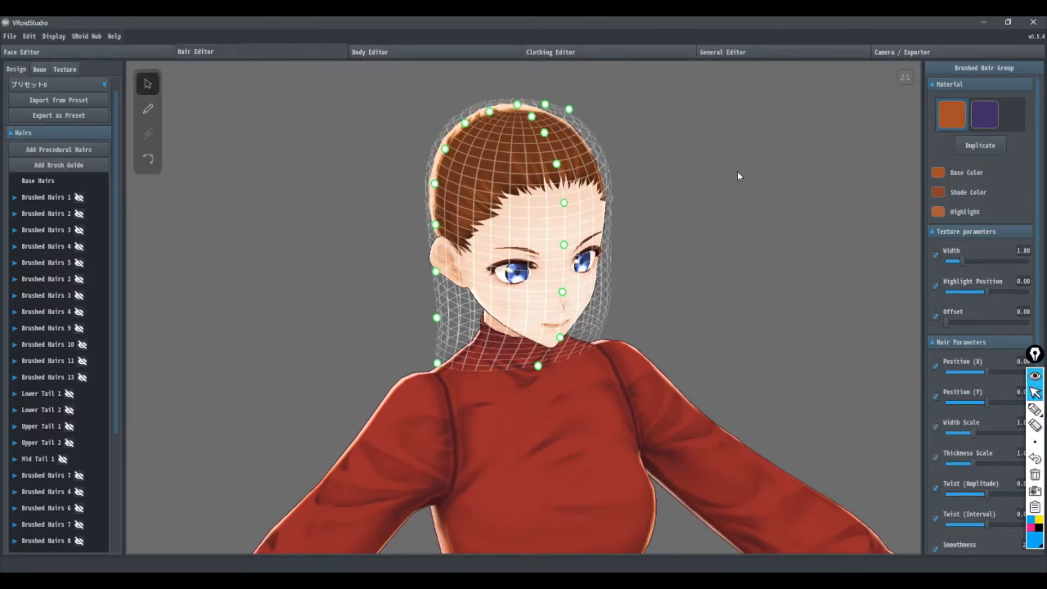
# Step: With the annotation pen, sketch a blue two-by-two grid in the empty area beside the head and mark its intersections with magenta dots
pyautogui.moveTo(737, 172); pyautogui.dragTo(663, 200, button='right')
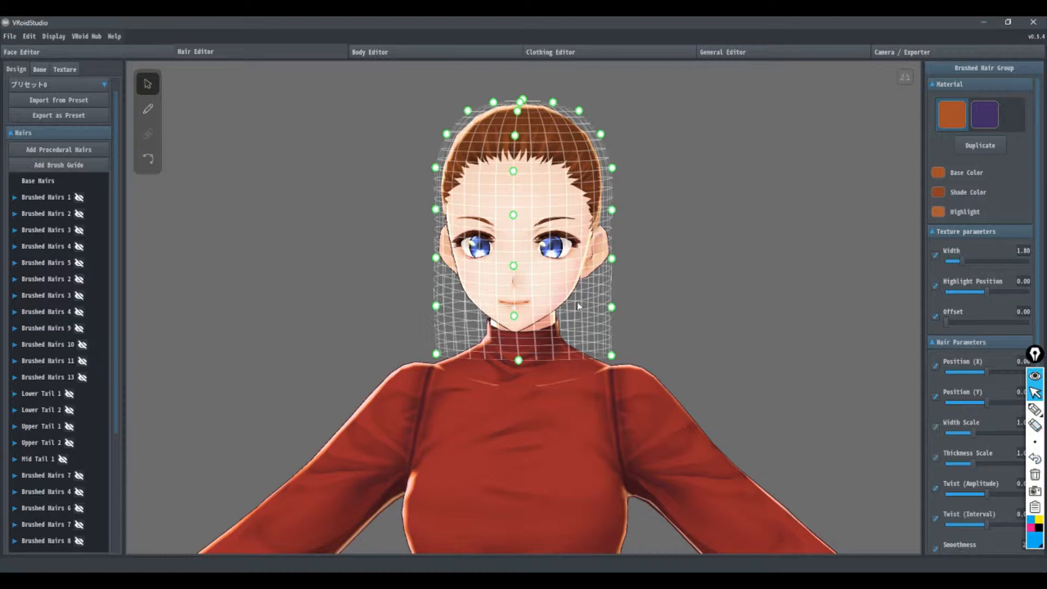
pyautogui.moveTo(577, 303); pyautogui.dragTo(509, 311, button='middle')
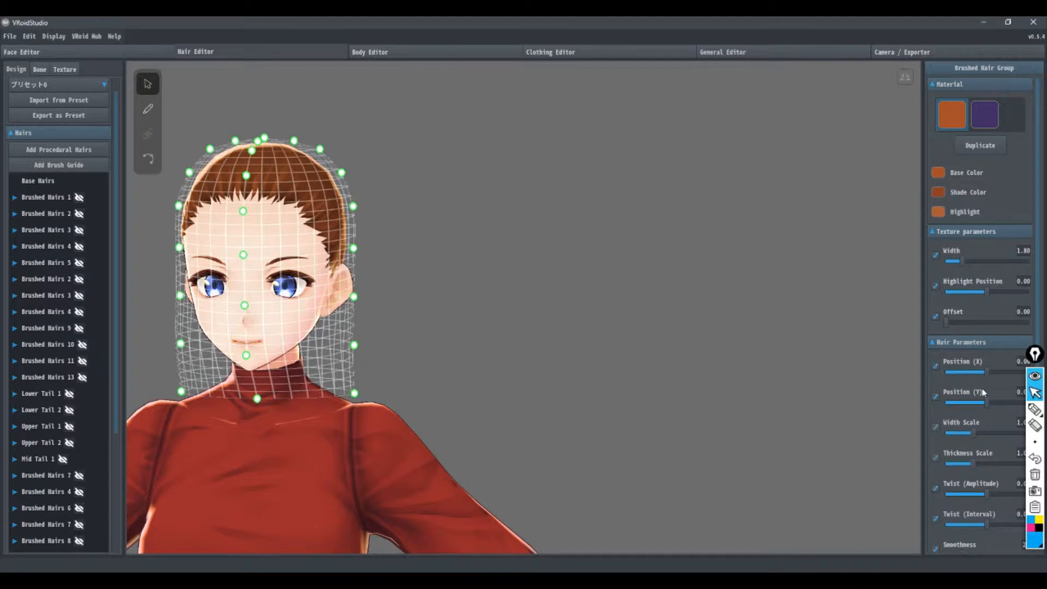
pyautogui.click(1035, 409)
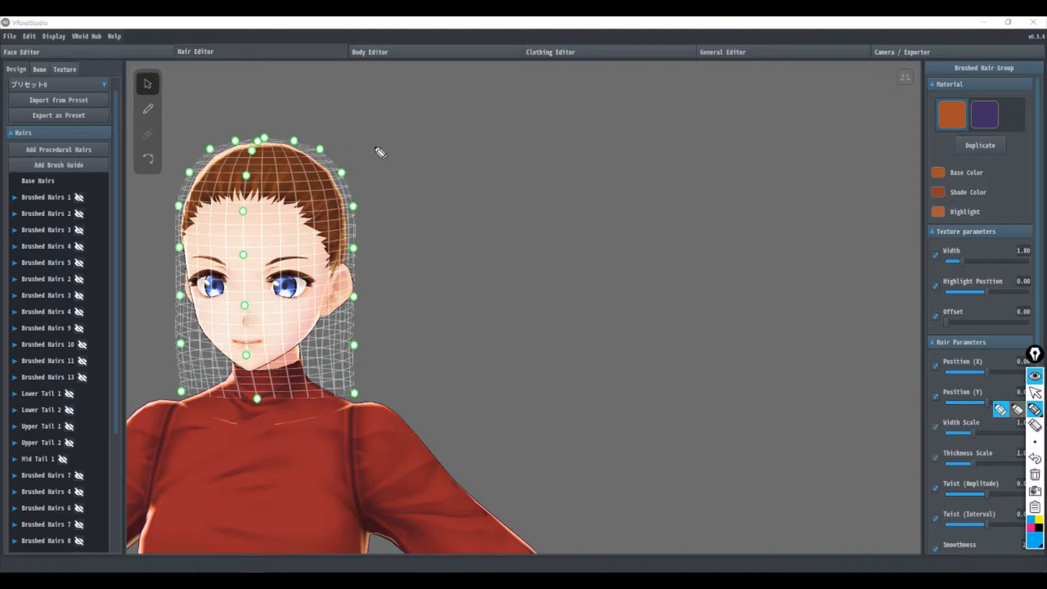
pyautogui.moveTo(370, 155); pyautogui.dragTo(442, 103)
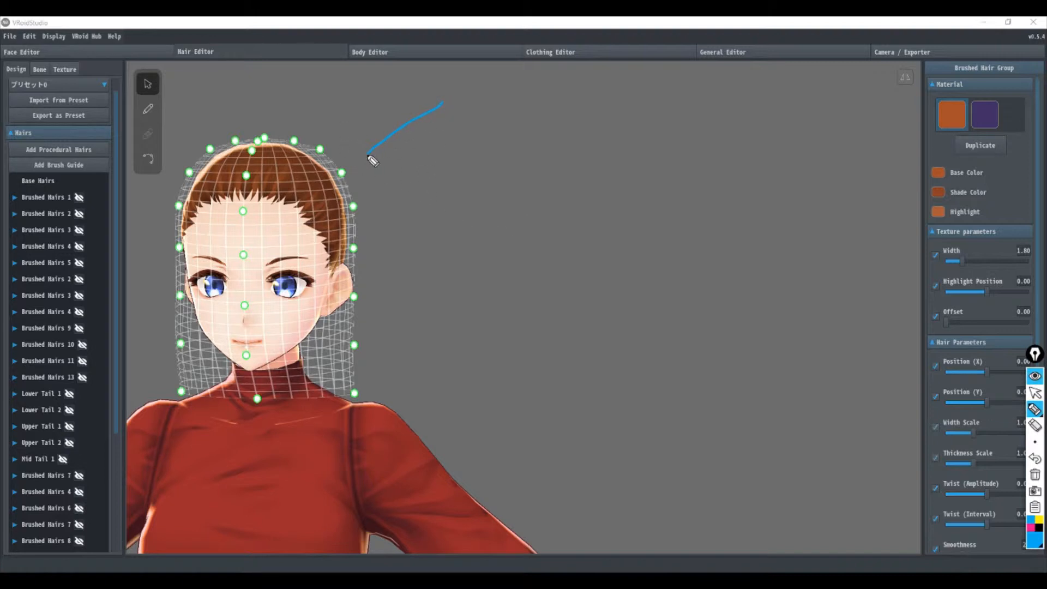
pyautogui.moveTo(370, 155); pyautogui.dragTo(465, 252)
pyautogui.moveTo(443, 103); pyautogui.dragTo(539, 205)
pyautogui.moveTo(464, 252); pyautogui.dragTo(544, 206)
pyautogui.moveTo(416, 199); pyautogui.dragTo(494, 156)
pyautogui.moveTo(412, 121); pyautogui.dragTo(511, 220)
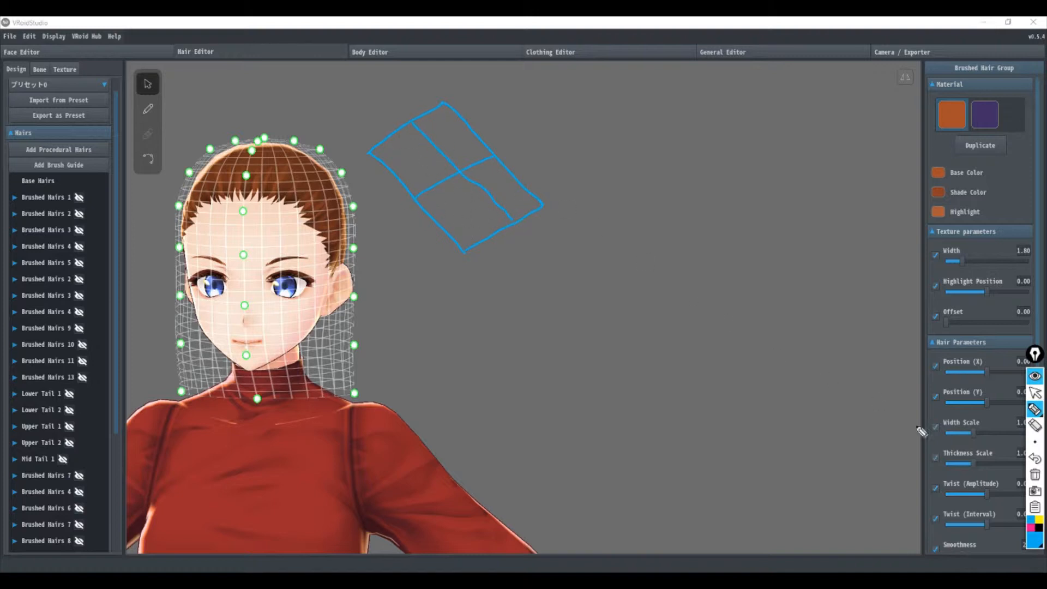
pyautogui.click(1030, 528)
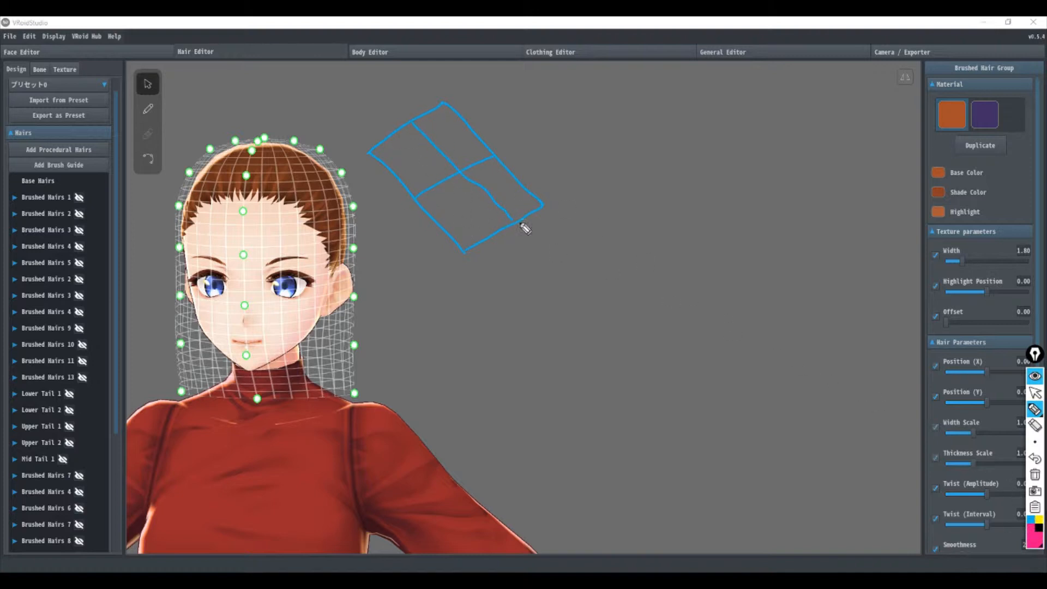
pyautogui.click(416, 197)
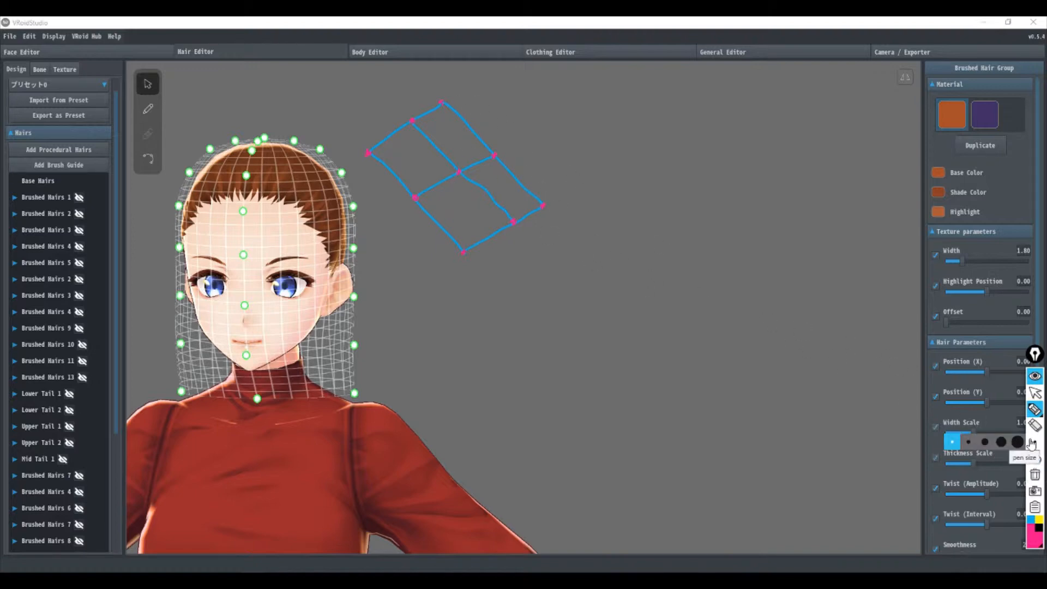
# Step: Sketch a second blue mesh shape with crossing lines beside the first grid
pyautogui.click(1031, 519)
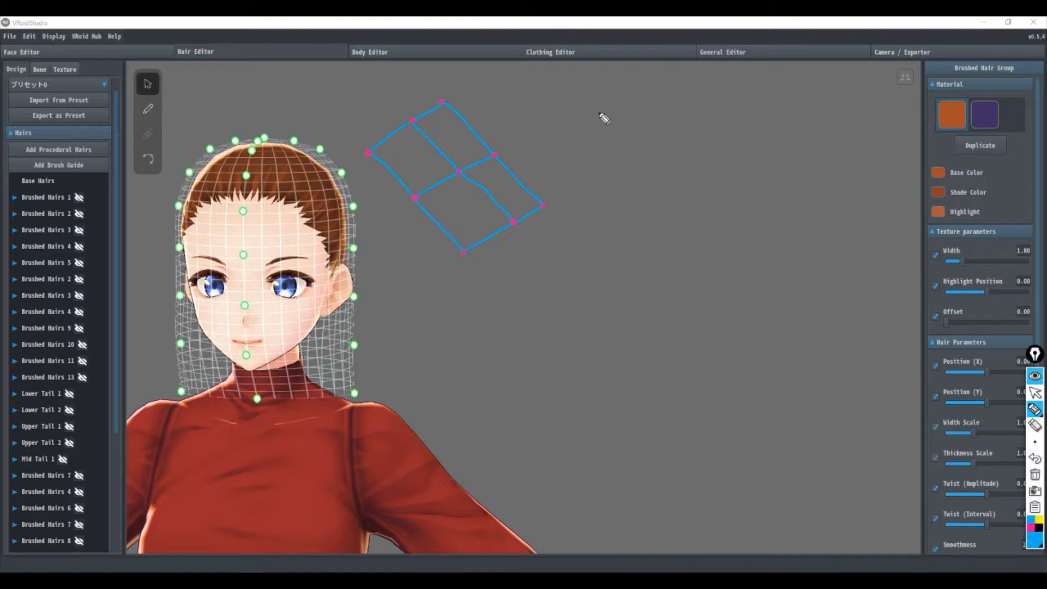
pyautogui.moveTo(600, 115)
pyautogui.mouseDown()
pyautogui.moveTo(656, 158)
pyautogui.moveTo(676, 206)
pyautogui.mouseUp()
pyautogui.moveTo(597, 113)
pyautogui.mouseDown()
pyautogui.moveTo(556, 148)
pyautogui.moveTo(573, 205)
pyautogui.moveTo(631, 241)
pyautogui.moveTo(676, 210)
pyautogui.mouseUp()
pyautogui.moveTo(571, 200); pyautogui.dragTo(650, 146)
pyautogui.moveTo(582, 127); pyautogui.dragTo(647, 223)
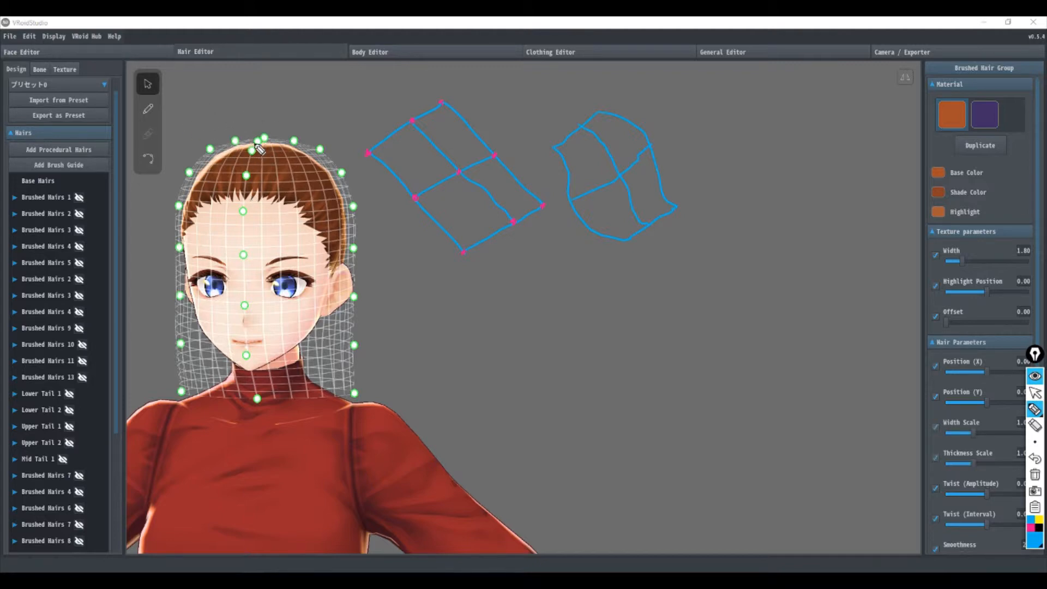
# Step: Sketch a narrow blue mesh shape rising above the crown of the head, and erase all annotations
pyautogui.click(1029, 527)
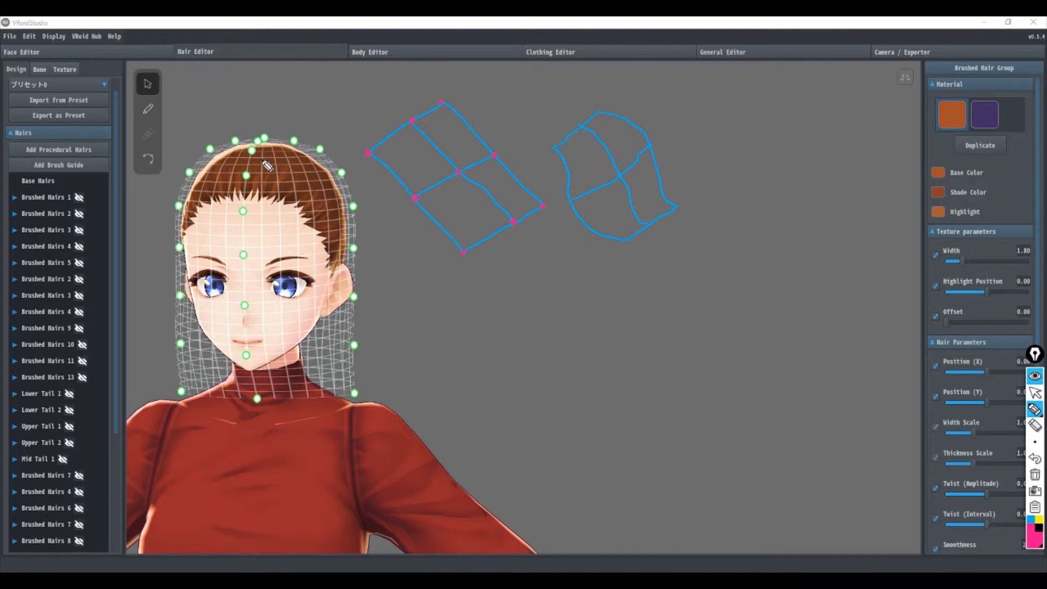
pyautogui.moveTo(261, 159)
pyautogui.mouseDown()
pyautogui.moveTo(284, 112)
pyautogui.moveTo(274, 85)
pyautogui.moveTo(263, 155)
pyautogui.mouseUp()
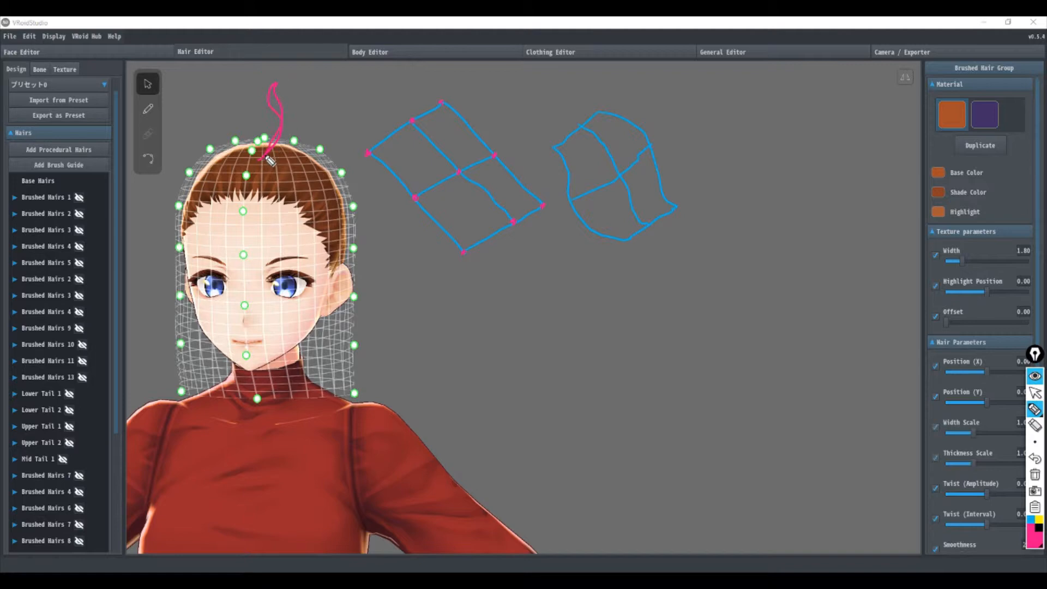
pyautogui.click(1029, 521)
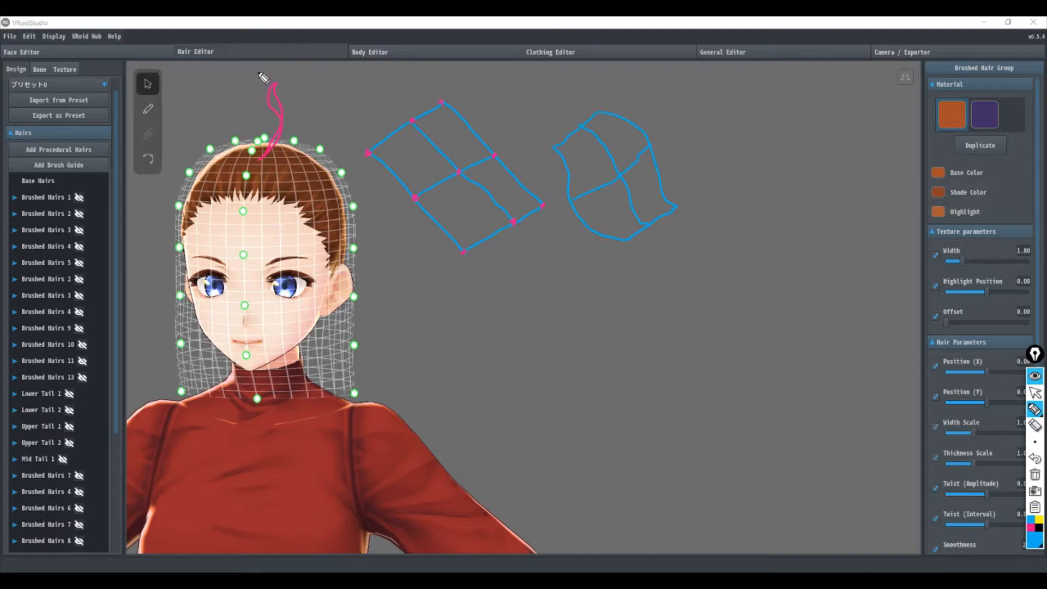
pyautogui.moveTo(259, 74); pyautogui.dragTo(249, 165)
pyautogui.moveTo(303, 84)
pyautogui.mouseDown()
pyautogui.moveTo(293, 141)
pyautogui.moveTo(278, 159)
pyautogui.mouseUp()
pyautogui.moveTo(257, 74); pyautogui.dragTo(310, 80)
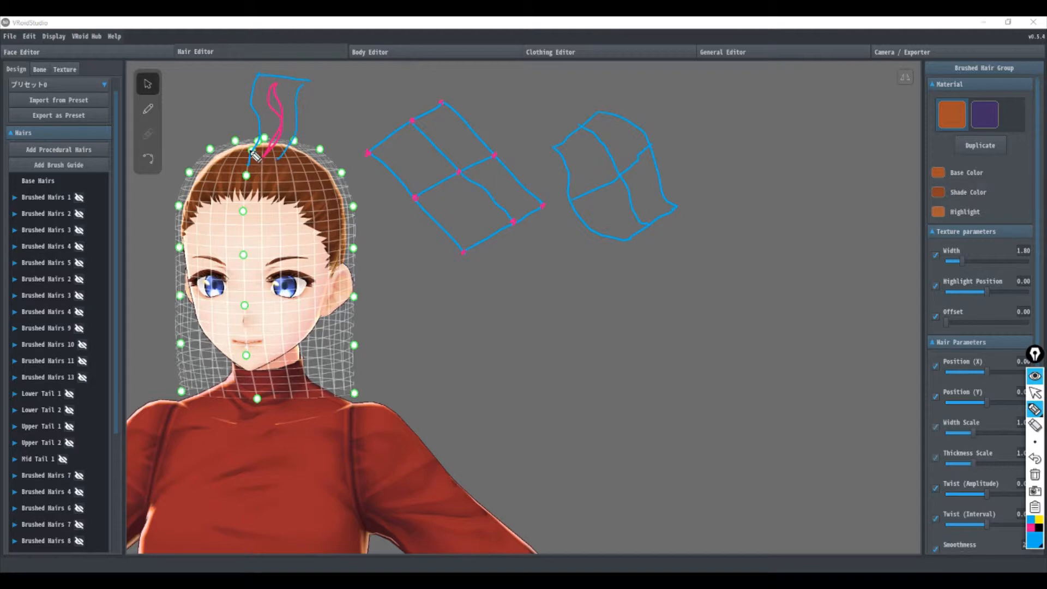
pyautogui.moveTo(252, 153); pyautogui.dragTo(279, 149)
pyautogui.moveTo(252, 112)
pyautogui.mouseDown()
pyautogui.moveTo(297, 112)
pyautogui.moveTo(276, 163)
pyautogui.mouseUp()
pyautogui.click(1035, 474)
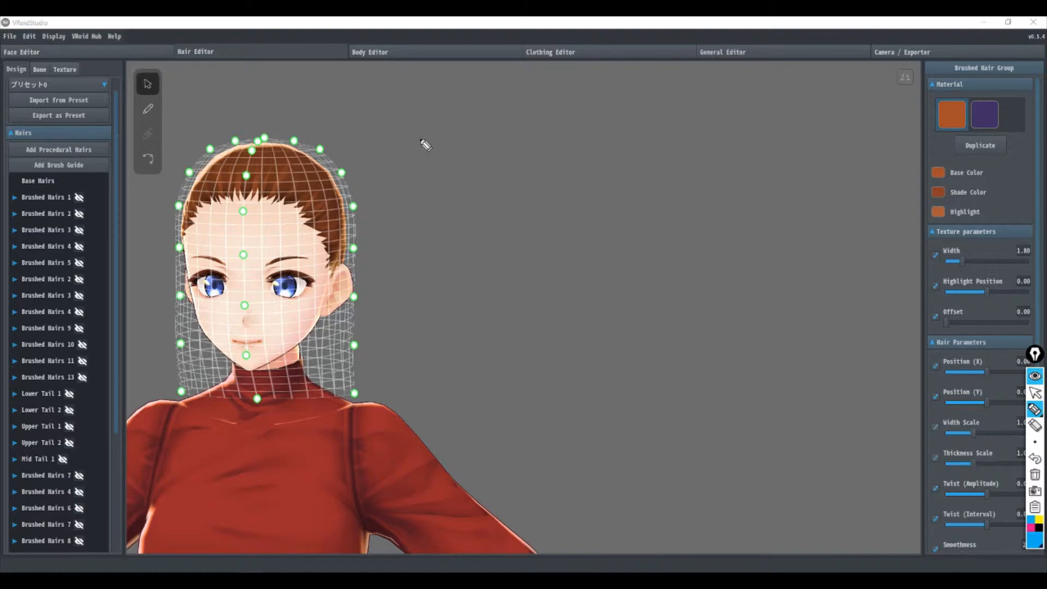
# Step: Sketch a blue cylinder with lengthwise lines and a middle ring in the empty area beside the head
pyautogui.moveTo(411, 144); pyautogui.dragTo(449, 278)
pyautogui.moveTo(494, 132); pyautogui.dragTo(521, 259)
pyautogui.moveTo(456, 283); pyautogui.dragTo(522, 259)
pyautogui.moveTo(448, 278); pyautogui.dragTo(520, 259)
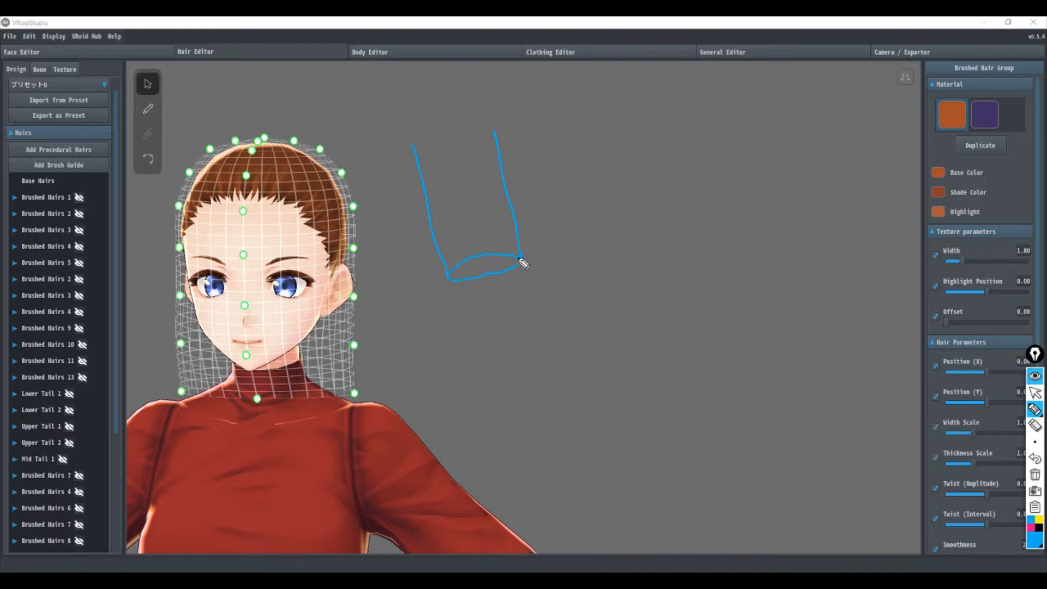
pyautogui.click(1034, 458)
pyautogui.click(1034, 458)
pyautogui.moveTo(448, 280)
pyautogui.mouseDown()
pyautogui.moveTo(487, 284)
pyautogui.moveTo(521, 261)
pyautogui.mouseUp()
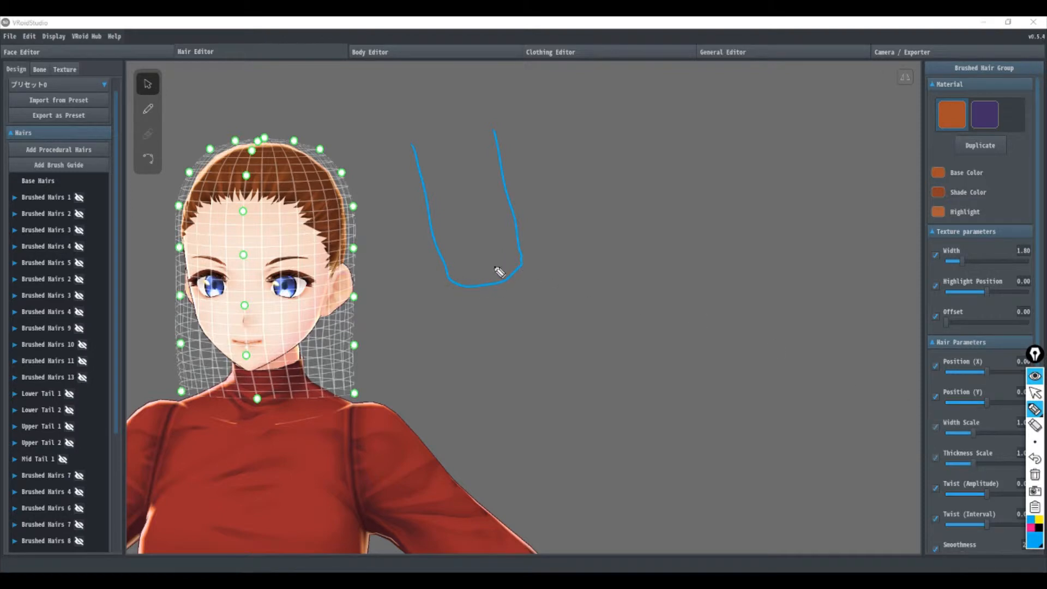
pyautogui.moveTo(447, 276); pyautogui.dragTo(521, 262)
pyautogui.moveTo(412, 145)
pyautogui.mouseDown()
pyautogui.moveTo(454, 128)
pyautogui.moveTo(493, 131)
pyautogui.mouseUp()
pyautogui.moveTo(412, 146)
pyautogui.mouseDown()
pyautogui.moveTo(485, 137)
pyautogui.moveTo(474, 164)
pyautogui.moveTo(496, 263)
pyautogui.mouseUp()
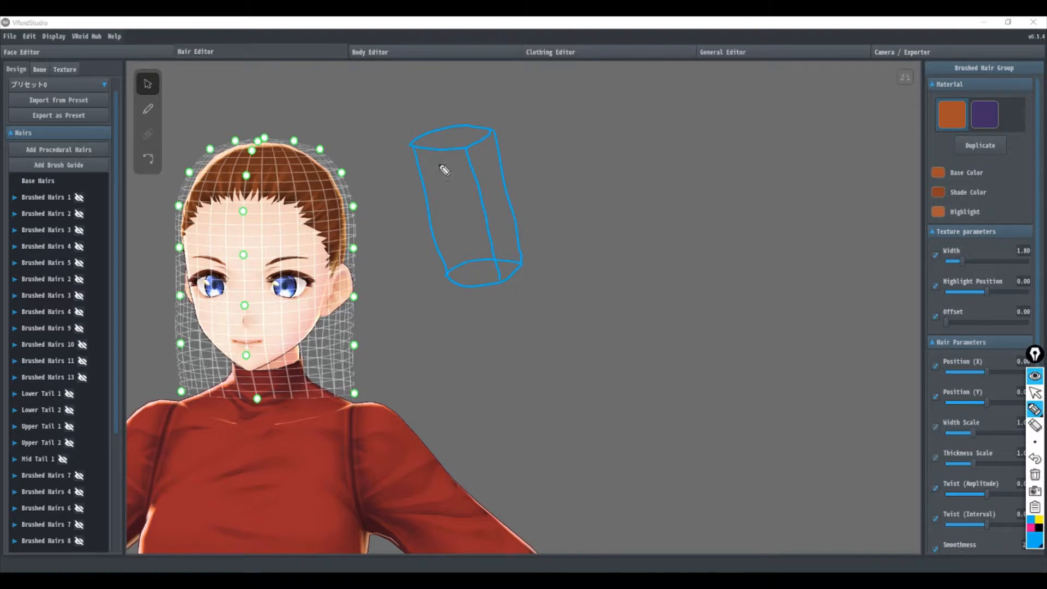
pyautogui.moveTo(446, 152); pyautogui.dragTo(474, 261)
pyautogui.moveTo(511, 201)
pyautogui.mouseDown()
pyautogui.moveTo(440, 217)
pyautogui.moveTo(510, 193)
pyautogui.mouseUp()
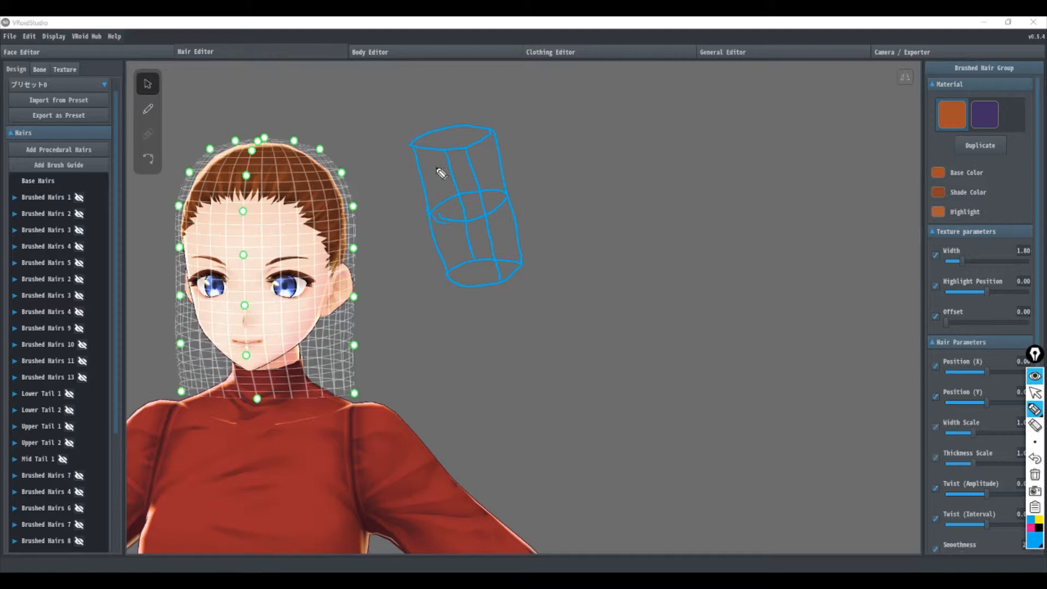
# Step: Mark the control points on the cylinder's rings with magenta dots
pyautogui.click(1030, 528)
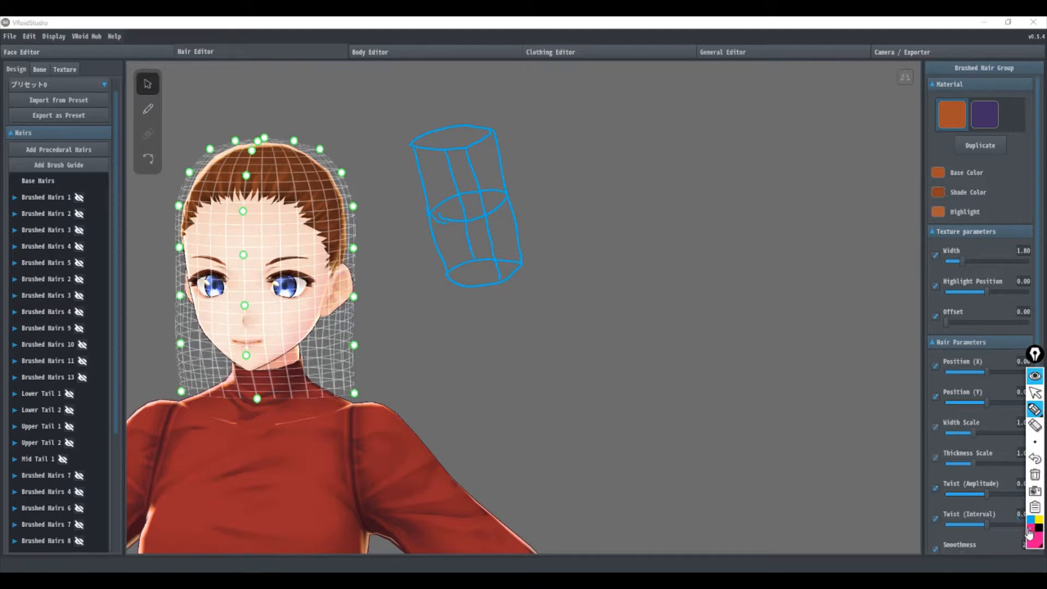
pyautogui.click(504, 194)
pyautogui.click(472, 258)
pyautogui.click(517, 262)
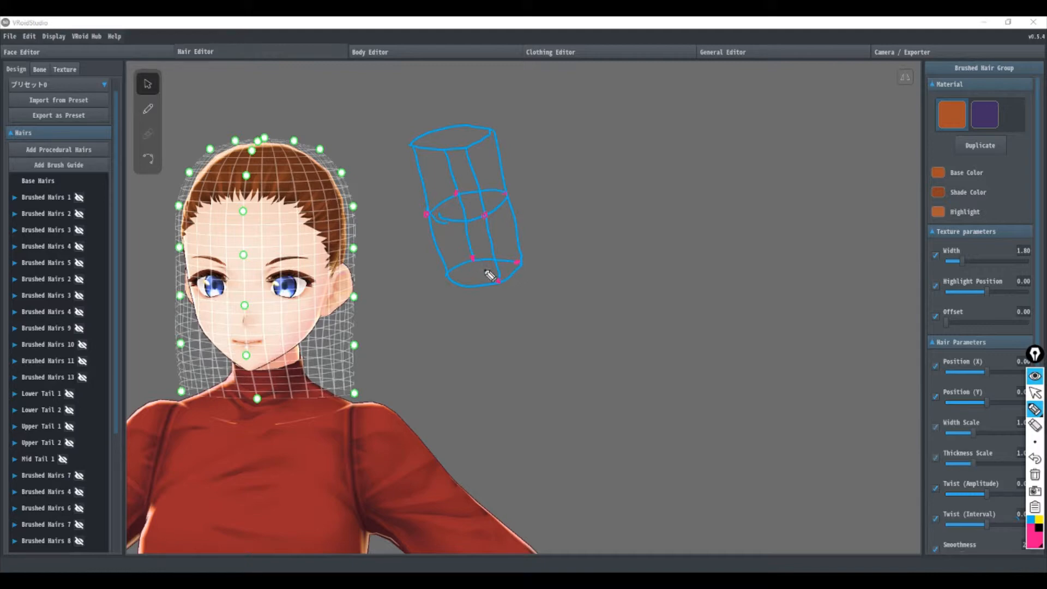
pyautogui.click(448, 275)
pyautogui.click(413, 146)
# Step: Draw yellow crossing lines over the upper and lower end rings of the sketched cylinder
pyautogui.click(1038, 522)
pyautogui.moveTo(413, 146)
pyautogui.mouseDown()
pyautogui.moveTo(490, 131)
pyautogui.moveTo(464, 153)
pyautogui.mouseUp()
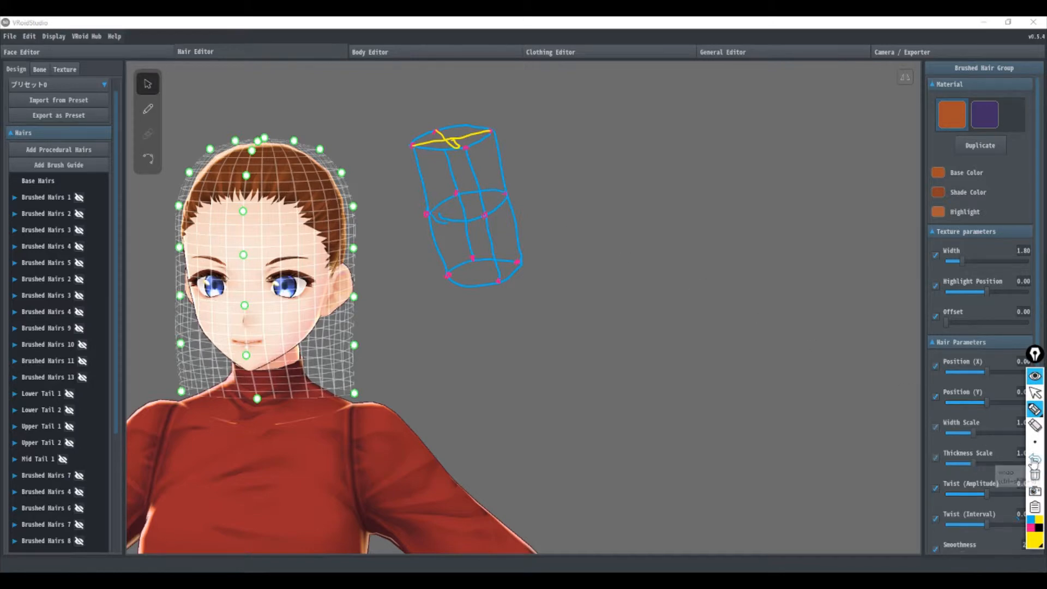
pyautogui.click(1034, 458)
pyautogui.moveTo(437, 127); pyautogui.dragTo(458, 143)
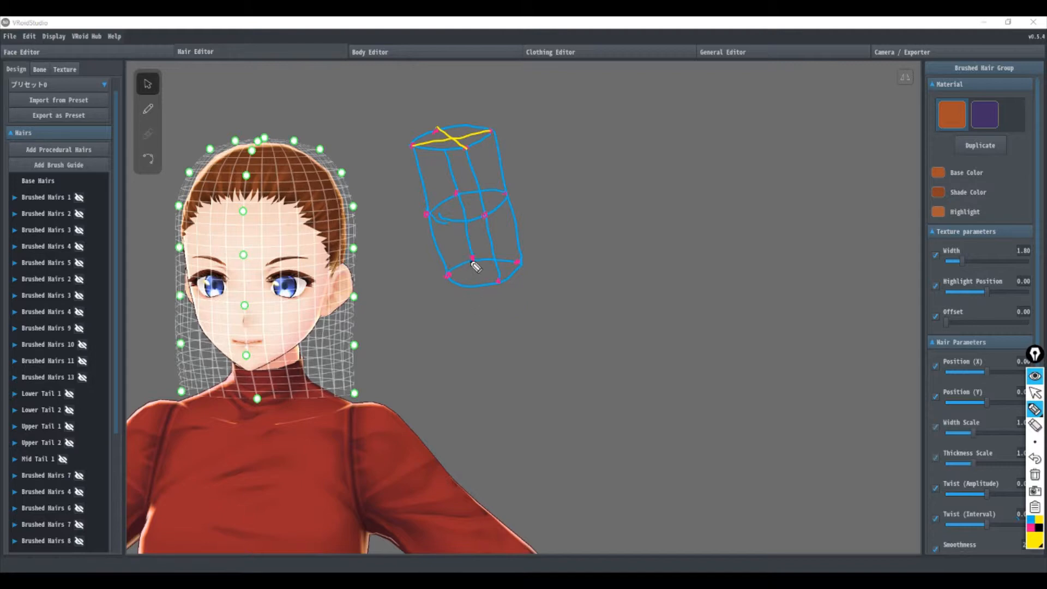
pyautogui.moveTo(472, 258)
pyautogui.mouseDown()
pyautogui.moveTo(498, 281)
pyautogui.moveTo(520, 261)
pyautogui.mouseUp()
# Step: Mark green dots along the yellow crossing lines of the cylinder
pyautogui.click(1037, 545)
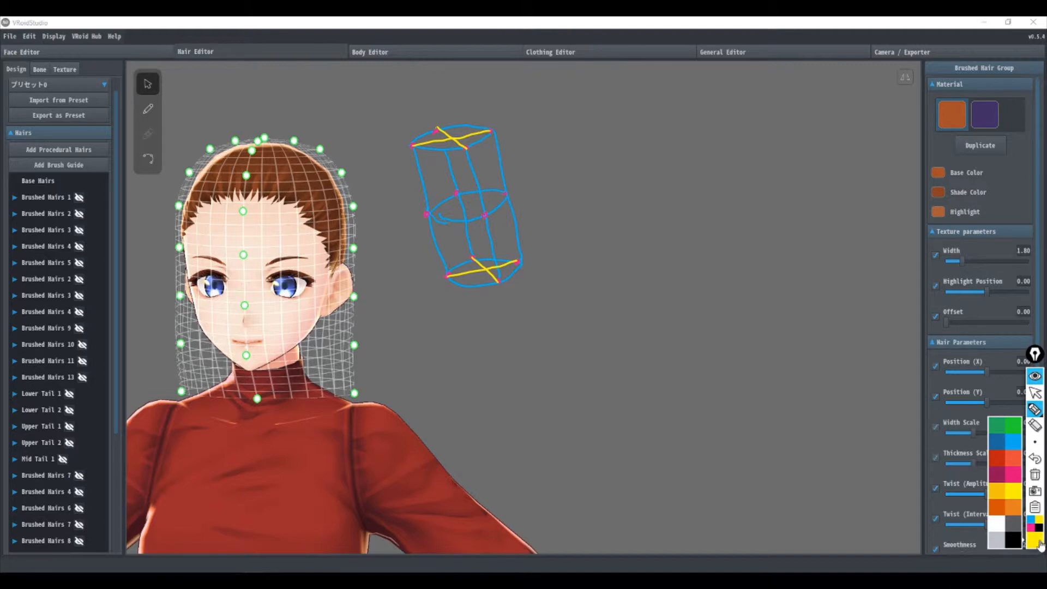
pyautogui.click(999, 435)
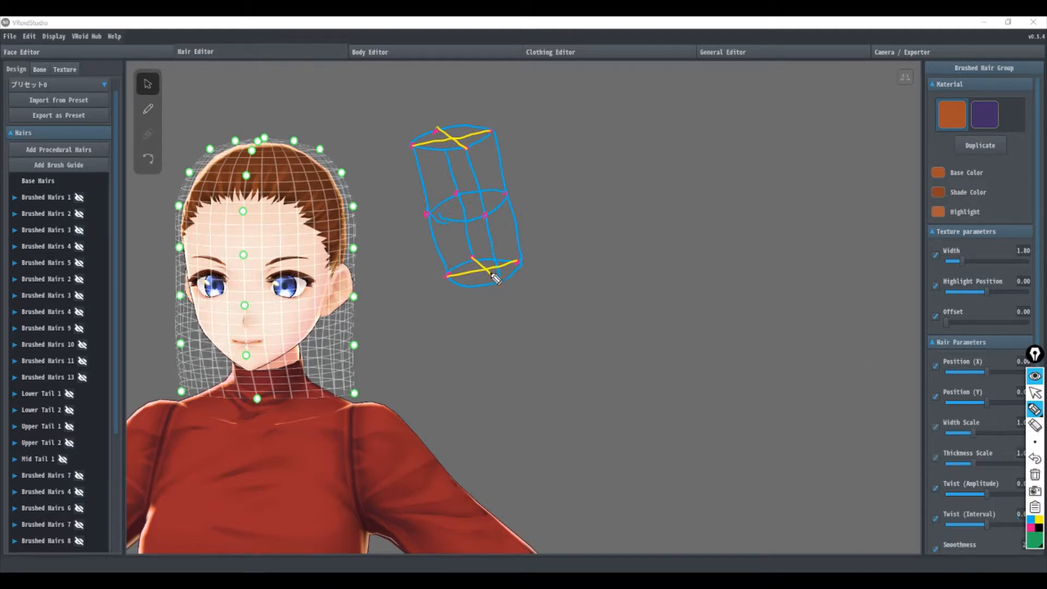
pyautogui.click(469, 272)
# Step: Draw magenta marks around the centre and middle ring of the sketched cylinder
pyautogui.click(1032, 527)
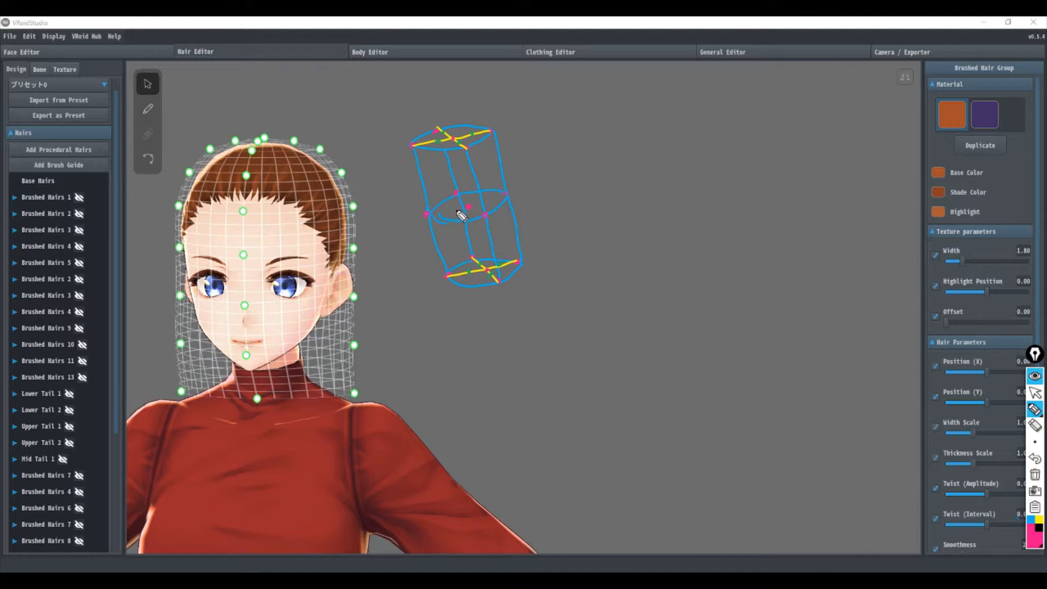
pyautogui.moveTo(458, 212)
pyautogui.mouseDown()
pyautogui.moveTo(468, 199)
pyautogui.moveTo(482, 205)
pyautogui.moveTo(472, 216)
pyautogui.moveTo(461, 207)
pyautogui.moveTo(481, 218)
pyautogui.mouseUp()
pyautogui.moveTo(461, 178)
pyautogui.mouseDown()
pyautogui.moveTo(470, 165)
pyautogui.moveTo(467, 191)
pyautogui.moveTo(507, 187)
pyautogui.moveTo(481, 189)
pyautogui.mouseUp()
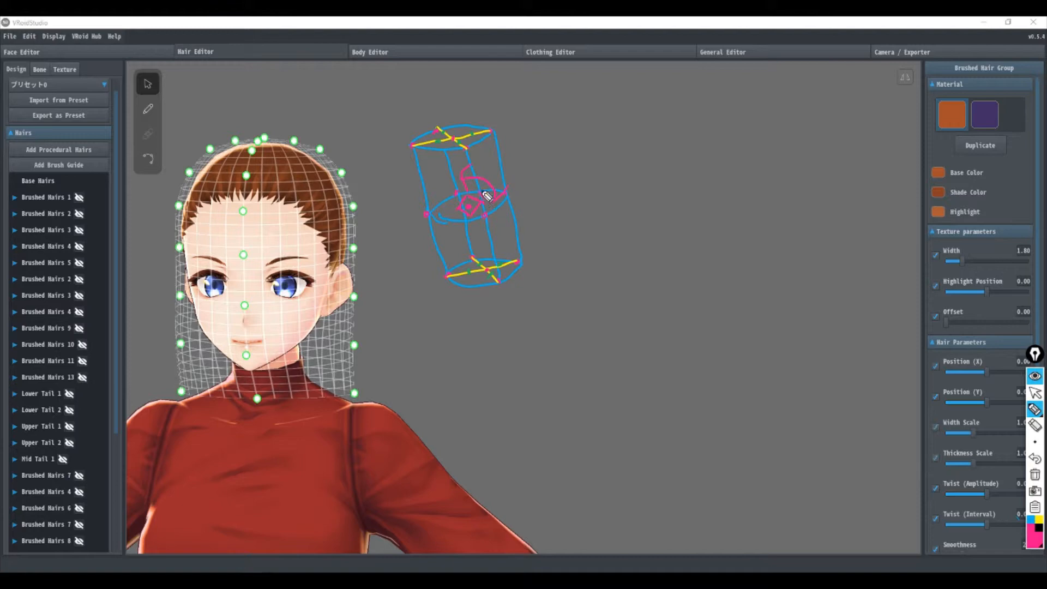
pyautogui.click(426, 213)
# Step: Draw a yellow straight line and a yellow V shape below it, marking each one's ends and middle with magenta dots
pyautogui.click(1041, 520)
pyautogui.moveTo(558, 137); pyautogui.dragTo(671, 133)
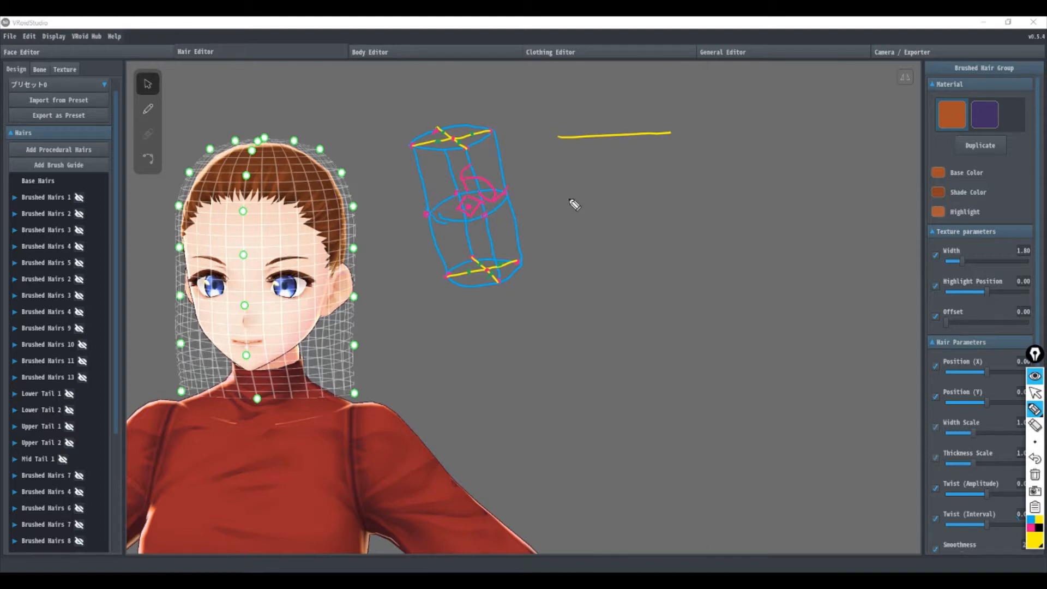
pyautogui.click(1031, 528)
pyautogui.click(1038, 520)
pyautogui.moveTo(663, 172); pyautogui.dragTo(621, 207)
pyautogui.moveTo(560, 174); pyautogui.dragTo(620, 217)
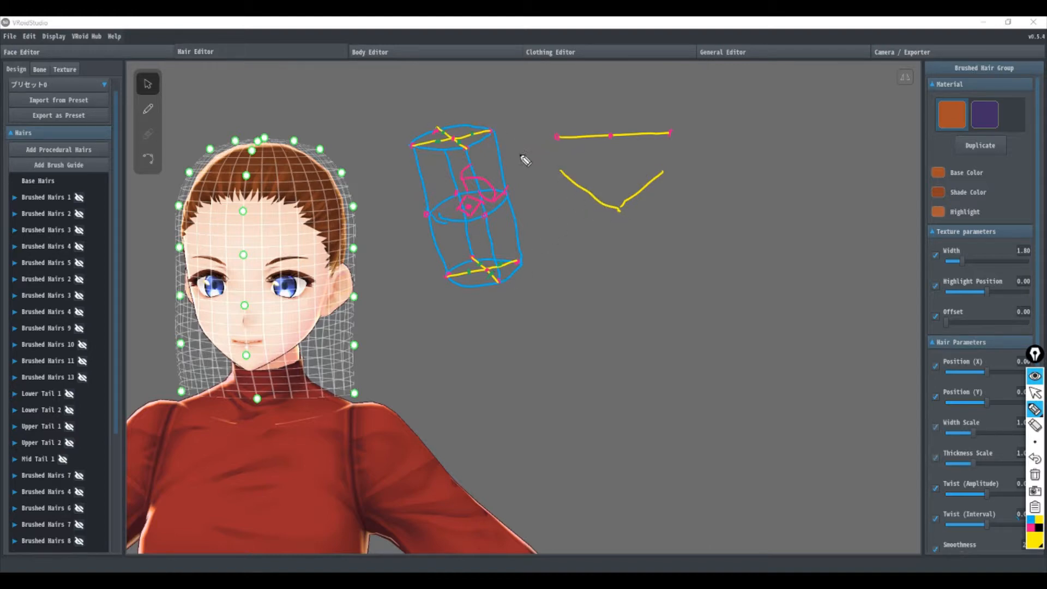
pyautogui.click(1030, 528)
# Step: Add green dots halfway between the magenta dots on both the straight line and the V shape
pyautogui.click(1039, 547)
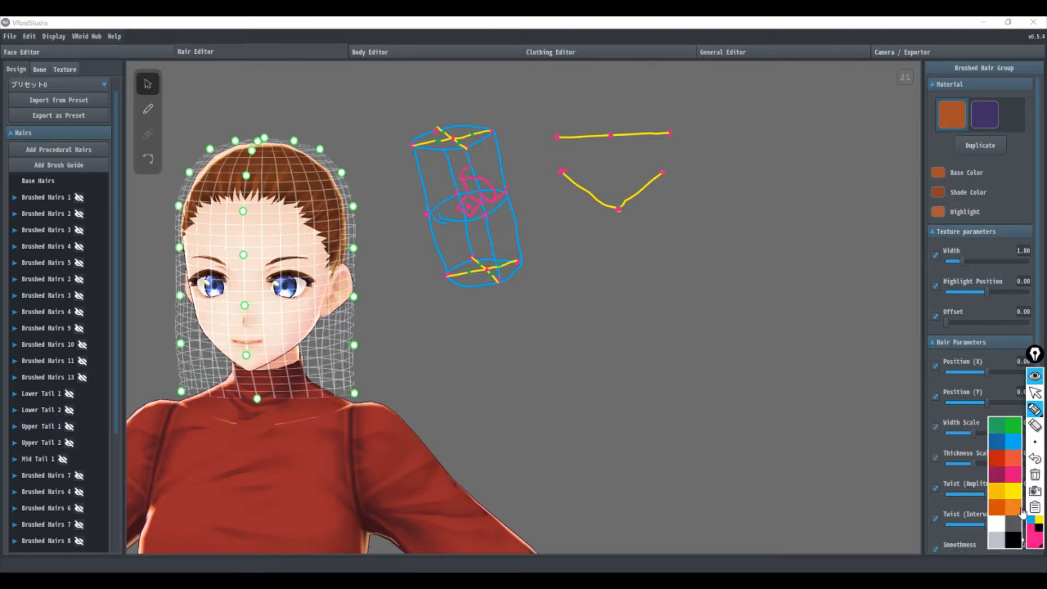
pyautogui.click(998, 432)
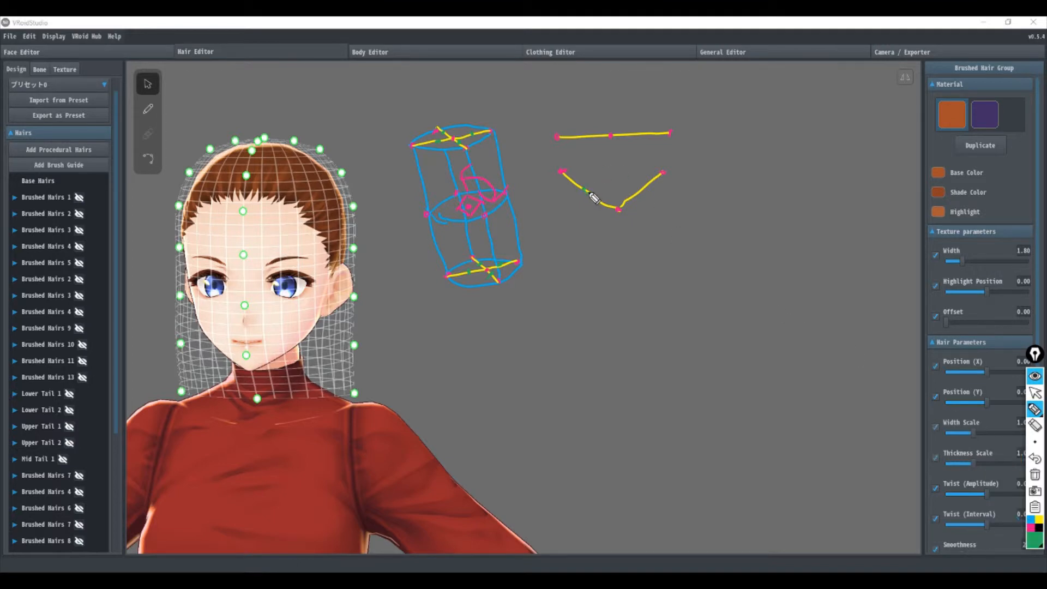
pyautogui.click(642, 187)
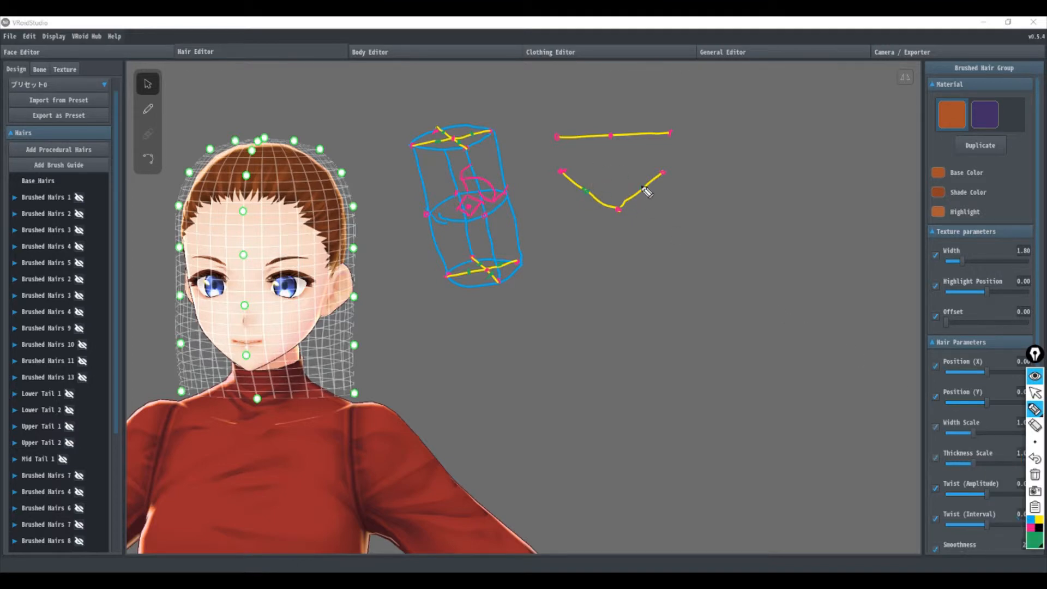
pyautogui.click(641, 134)
pyautogui.click(582, 135)
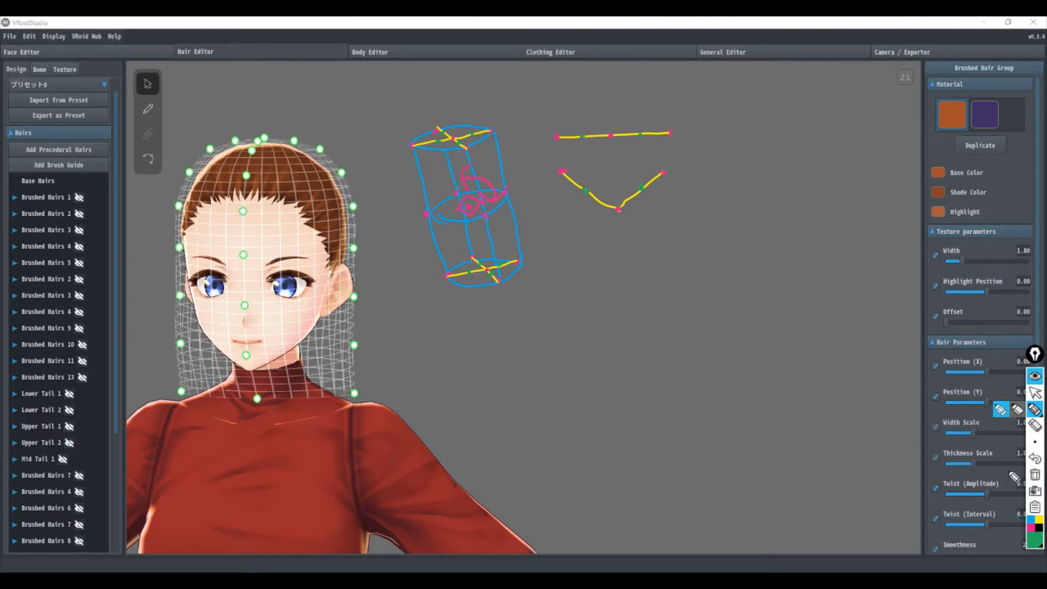
# Step: Draw a yellow U-shaped curve below the V and mark its ends and middle with magenta dots
pyautogui.click(1039, 520)
pyautogui.moveTo(563, 243)
pyautogui.mouseDown()
pyautogui.moveTo(609, 275)
pyautogui.moveTo(668, 236)
pyautogui.mouseUp()
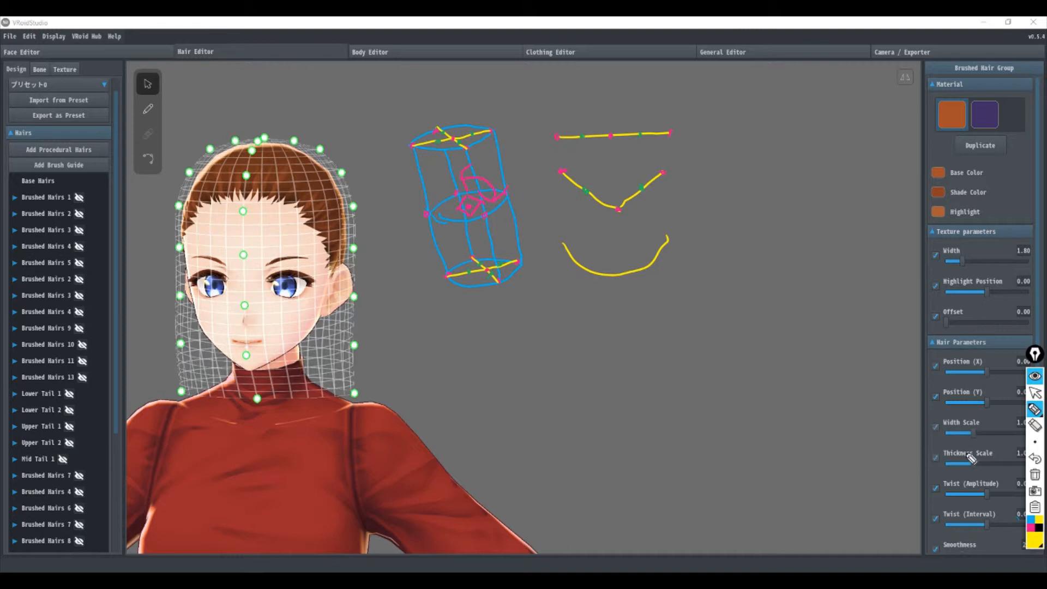
pyautogui.click(1031, 527)
# Step: Sketch a blue tapered mesh shape beside the yellow curves, and erase all annotations
pyautogui.click(1031, 519)
pyautogui.click(1033, 547)
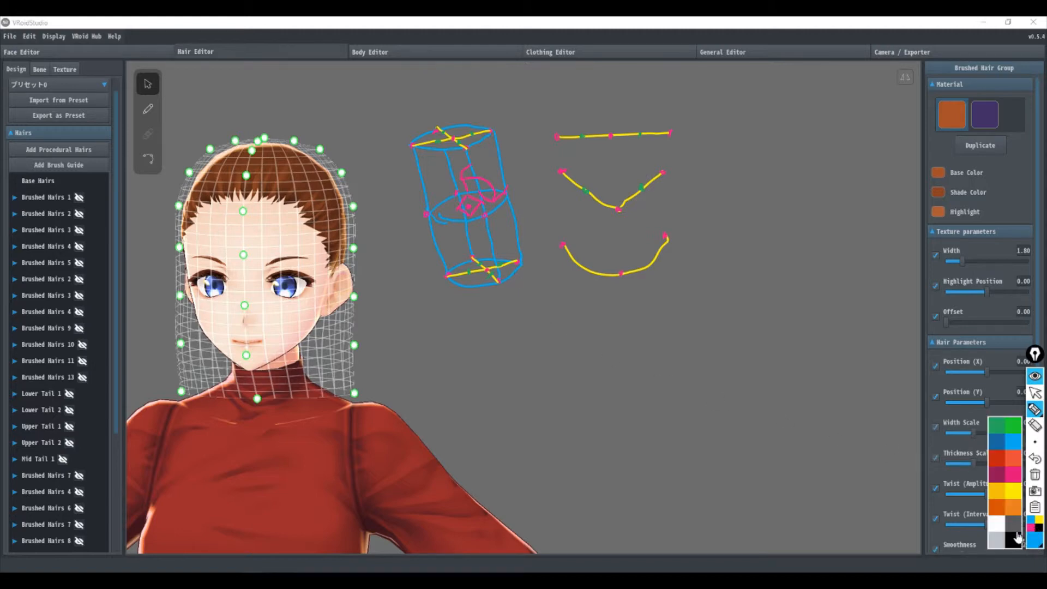
pyautogui.click(995, 426)
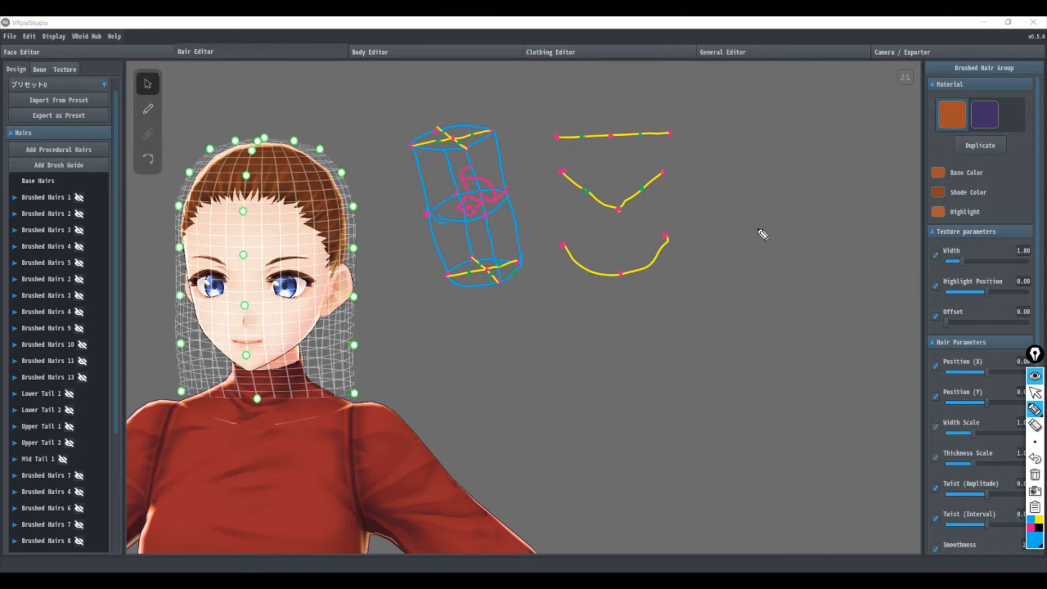
pyautogui.moveTo(717, 131); pyautogui.dragTo(767, 254)
pyautogui.moveTo(811, 128); pyautogui.dragTo(785, 259)
pyautogui.moveTo(713, 128); pyautogui.dragTo(816, 125)
pyautogui.moveTo(765, 253); pyautogui.dragTo(790, 259)
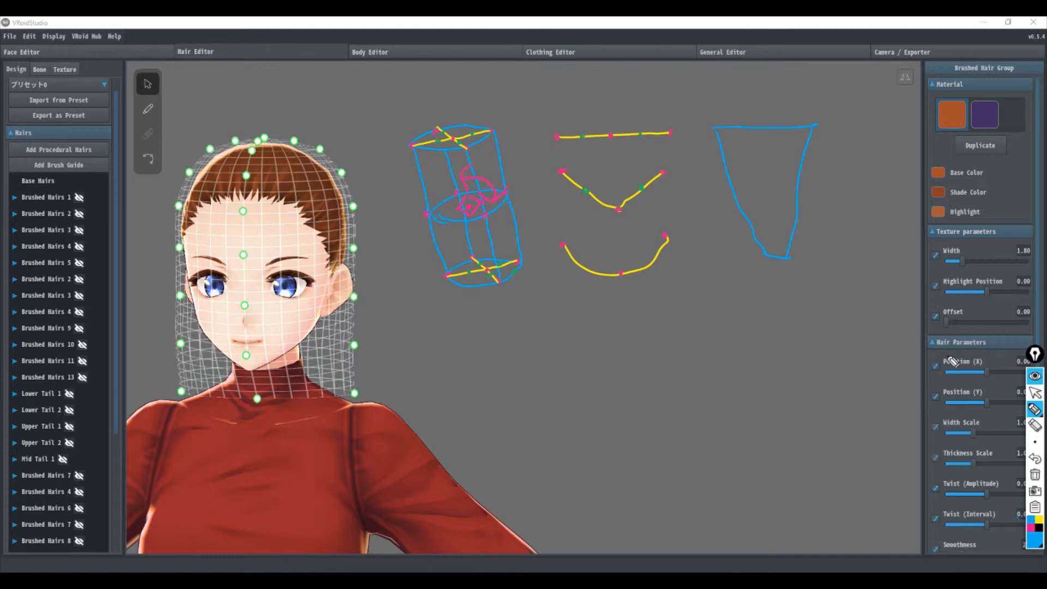
pyautogui.click(1034, 474)
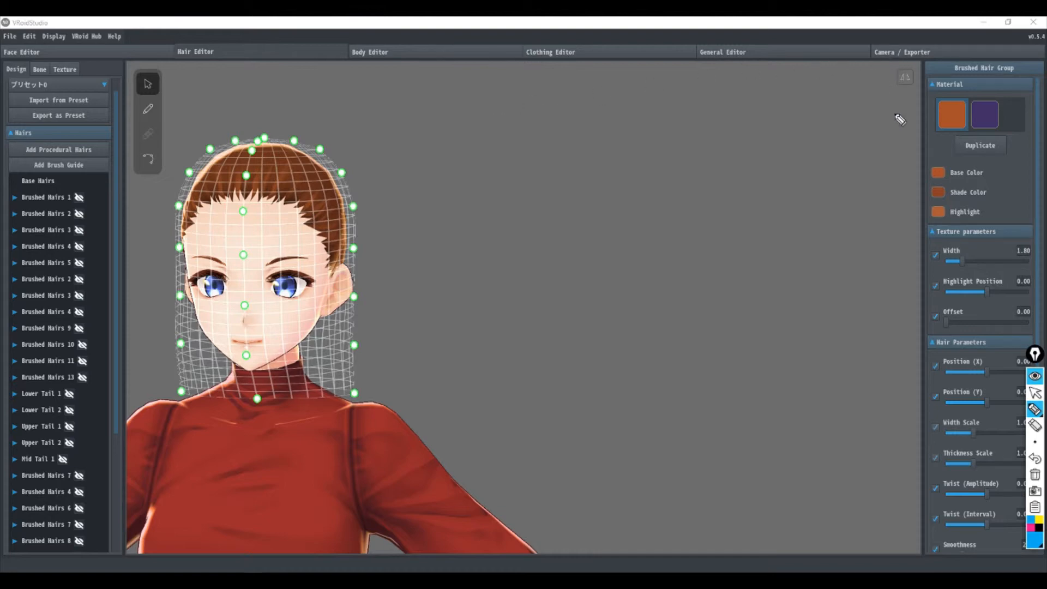
# Step: Stop annotating, go to the Camera / Exporter's Pose & Animation settings and switch the mode to Pose
pyautogui.click(1035, 392)
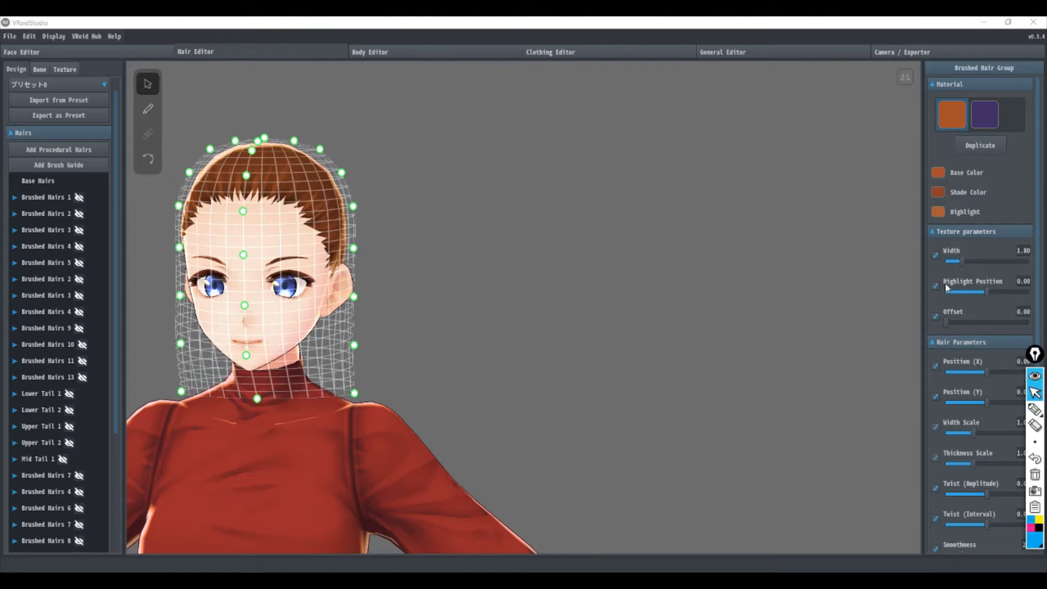
pyautogui.click(889, 54)
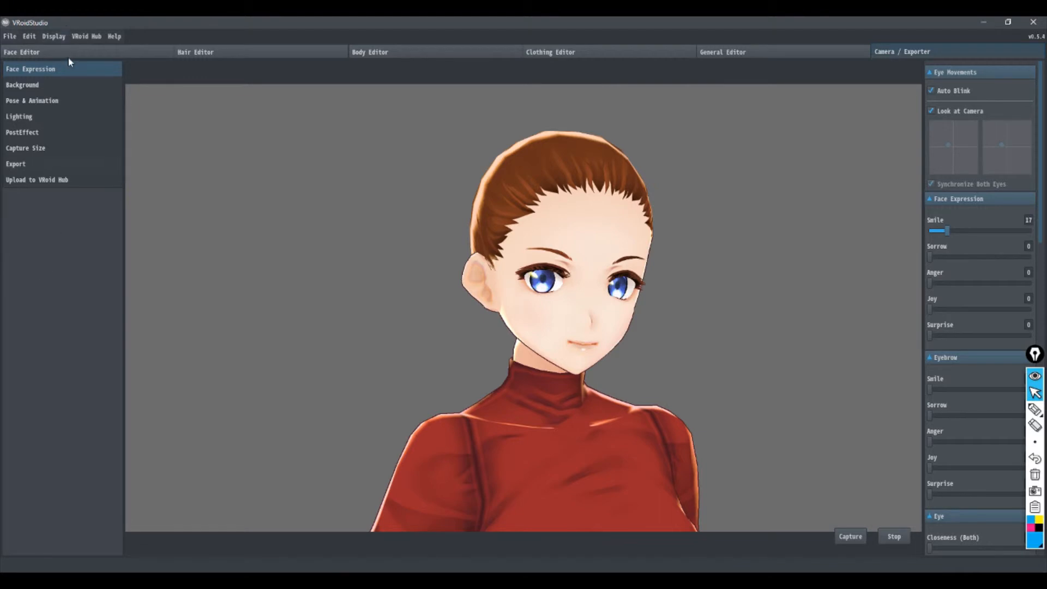
pyautogui.click(33, 100)
pyautogui.click(1009, 122)
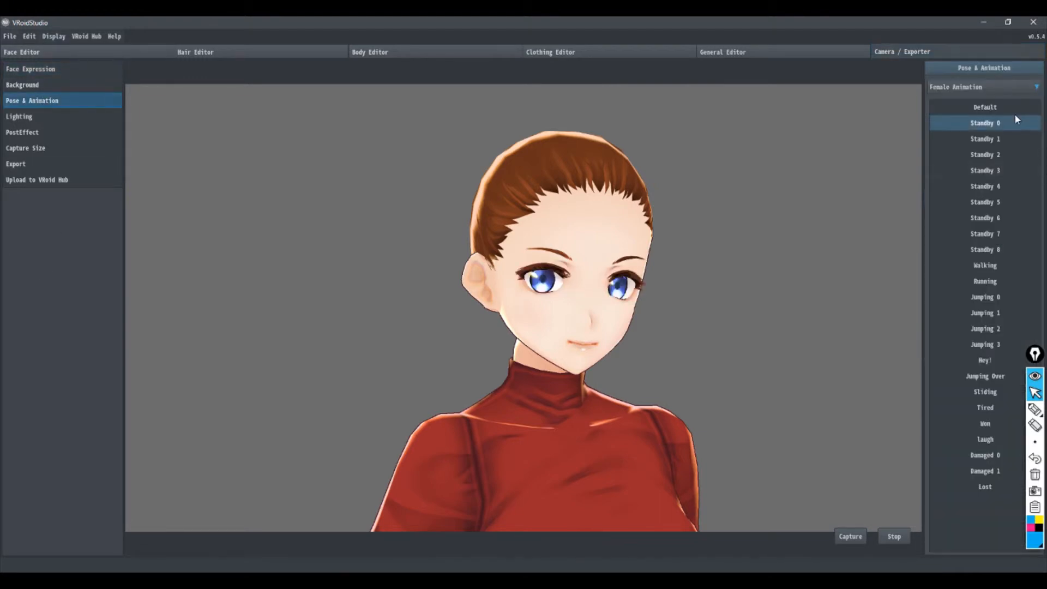
pyautogui.click(976, 91)
pyautogui.click(944, 122)
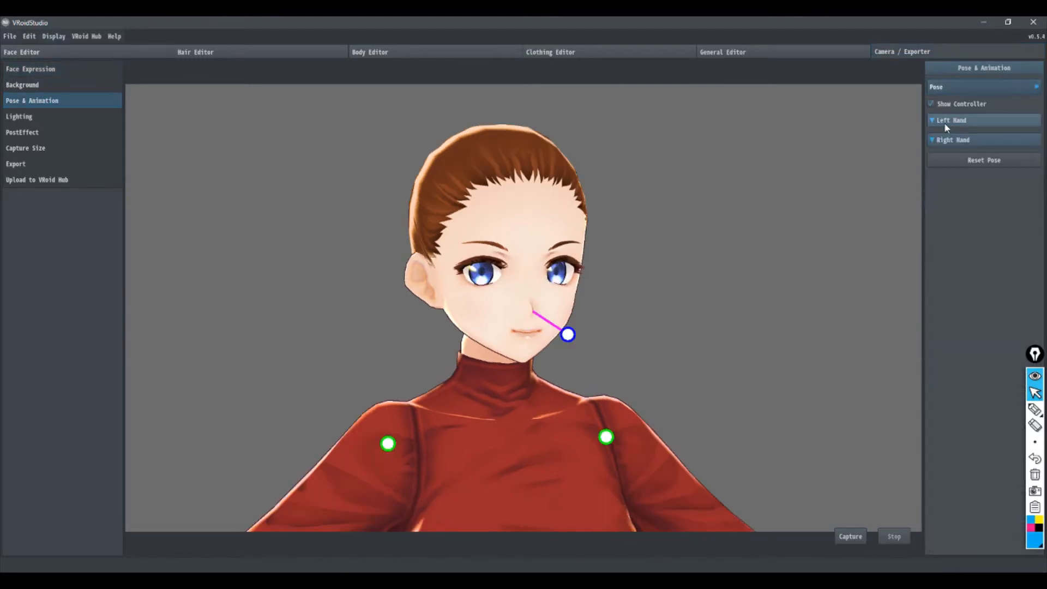
# Step: Turn the character's head with its pose controller, and switch the mode back to Female Animation
pyautogui.moveTo(567, 334); pyautogui.dragTo(433, 300)
pyautogui.moveTo(598, 425); pyautogui.dragTo(621, 420)
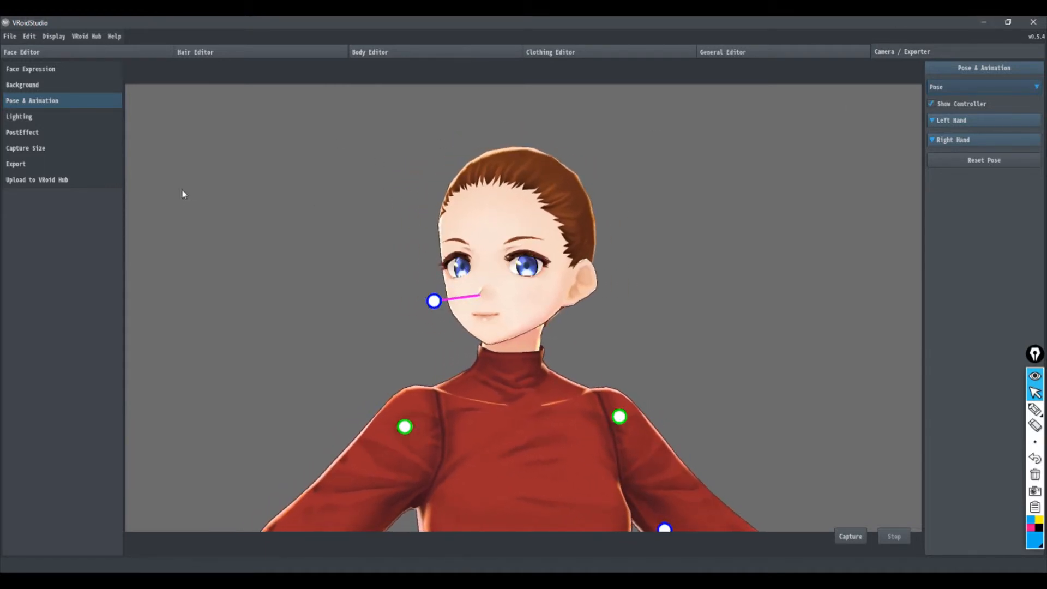
pyautogui.click(959, 88)
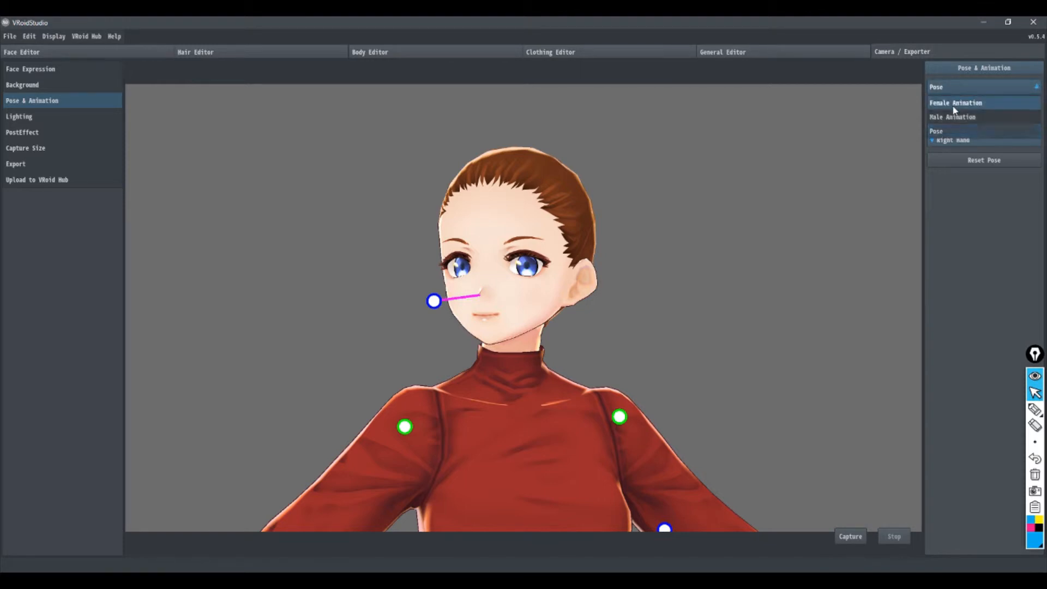
pyautogui.click(955, 103)
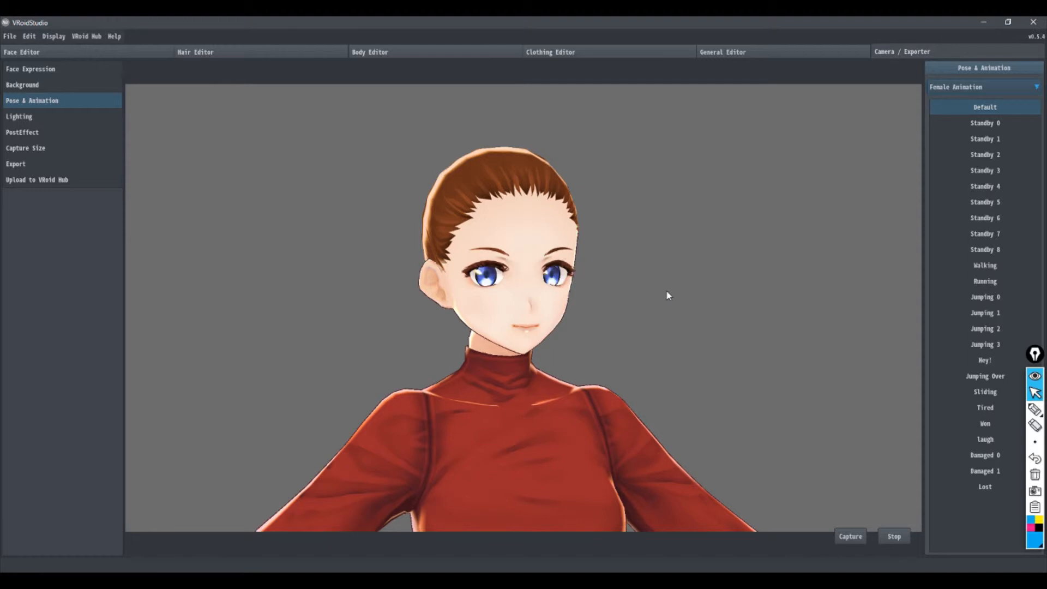
# Step: With the annotation pen, draw a blue rectangle divided into small cells below the viewport, and return to the normal cursor
pyautogui.click(1030, 523)
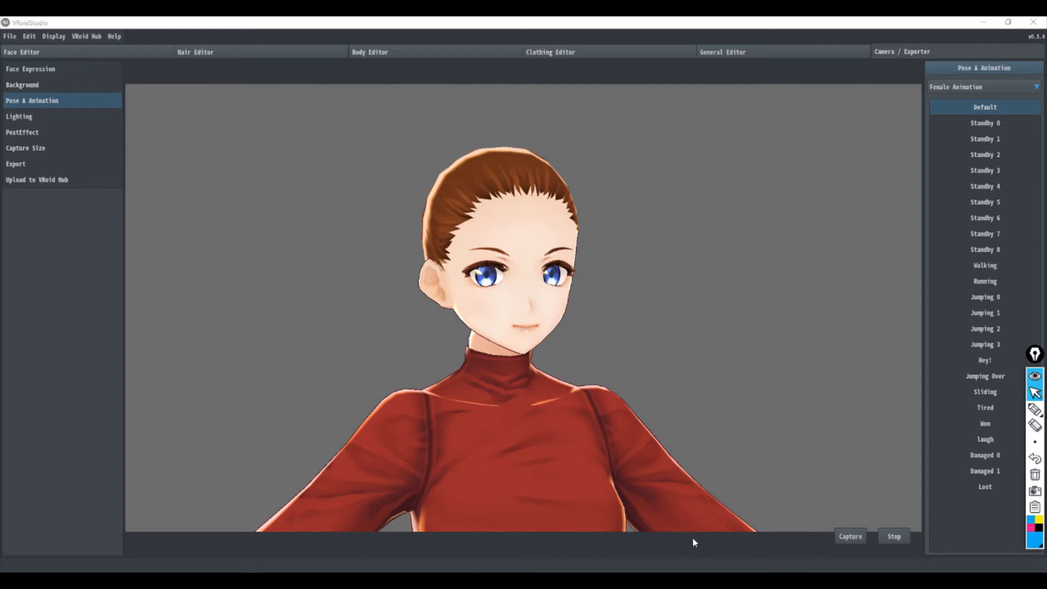
pyautogui.click(1034, 409)
pyautogui.moveTo(673, 534); pyautogui.dragTo(673, 558)
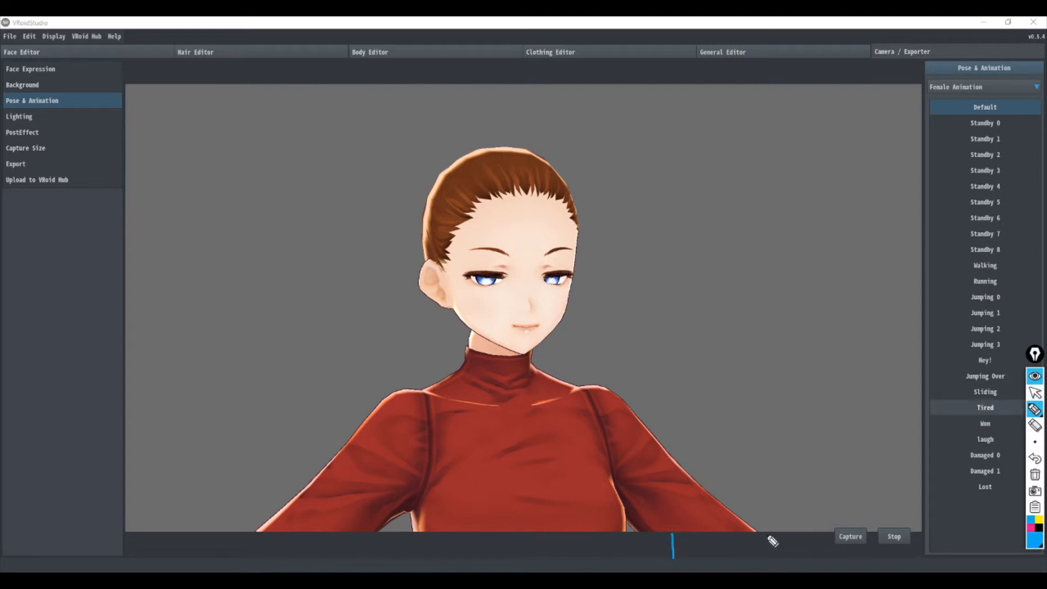
pyautogui.moveTo(766, 535); pyautogui.dragTo(767, 558)
pyautogui.moveTo(672, 534); pyautogui.dragTo(767, 535)
pyautogui.moveTo(674, 559); pyautogui.dragTo(768, 557)
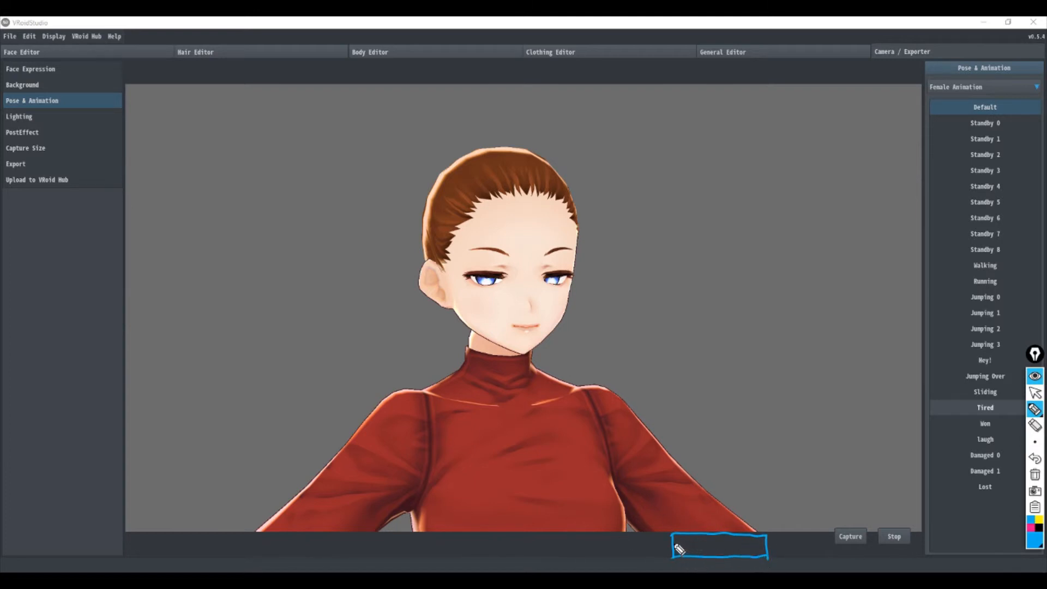
pyautogui.moveTo(676, 546)
pyautogui.mouseDown()
pyautogui.moveTo(768, 546)
pyautogui.moveTo(687, 540)
pyautogui.moveTo(686, 557)
pyautogui.moveTo(704, 543)
pyautogui.moveTo(704, 557)
pyautogui.moveTo(719, 547)
pyautogui.moveTo(720, 558)
pyautogui.moveTo(751, 557)
pyautogui.mouseUp()
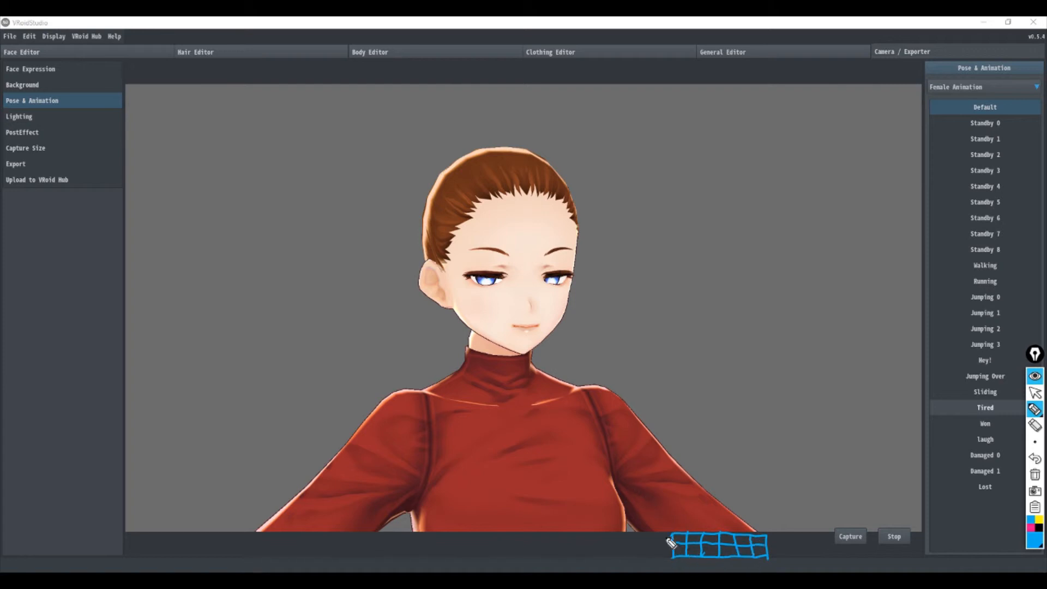
pyautogui.hotkey('ctrl', 'shift', '2')
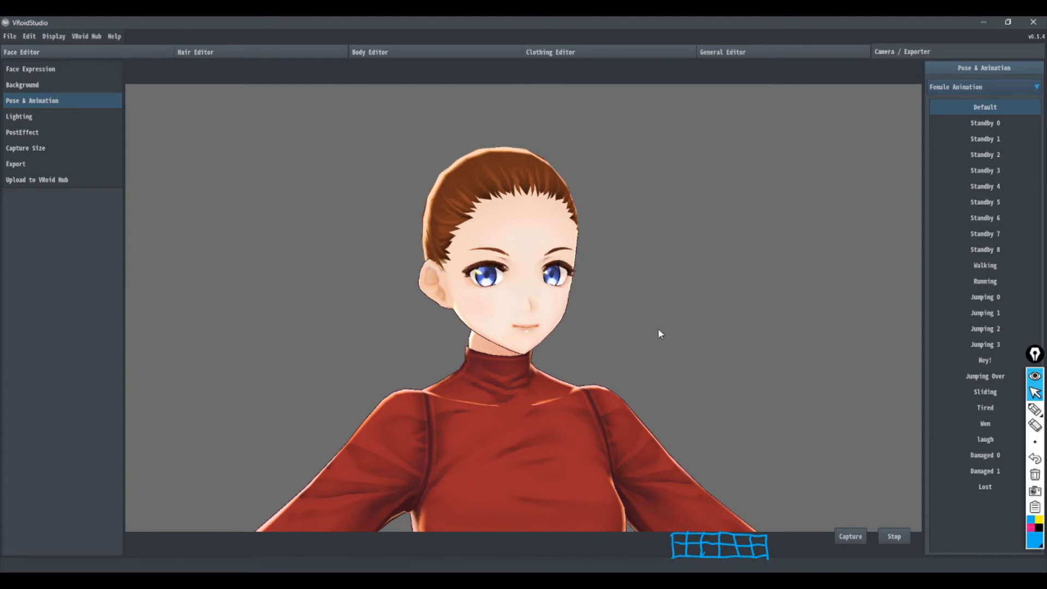
# Step: Unhide Brushed Hairs 11 in the Hair Editor and bring up the hair bone groups
pyautogui.moveTo(652, 329); pyautogui.dragTo(569, 322, button='right')
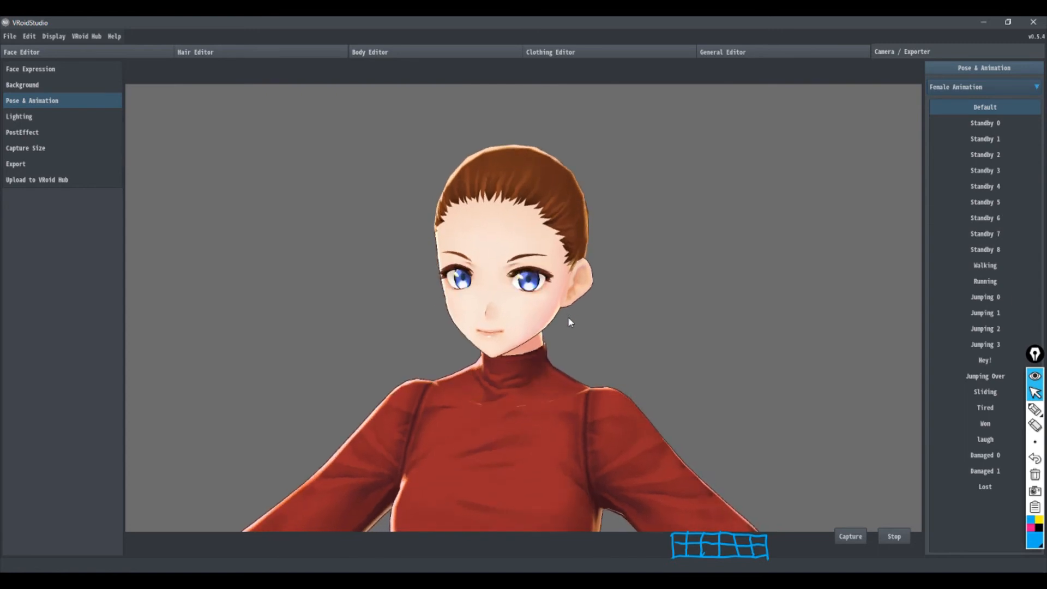
pyautogui.scroll(-4, 593, 407)
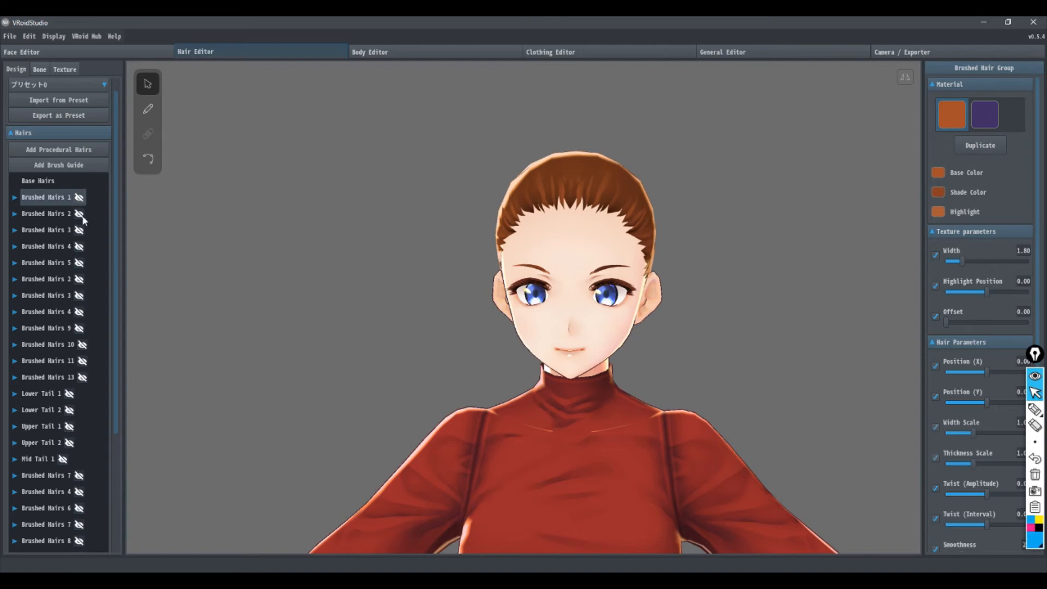
pyautogui.click(81, 361)
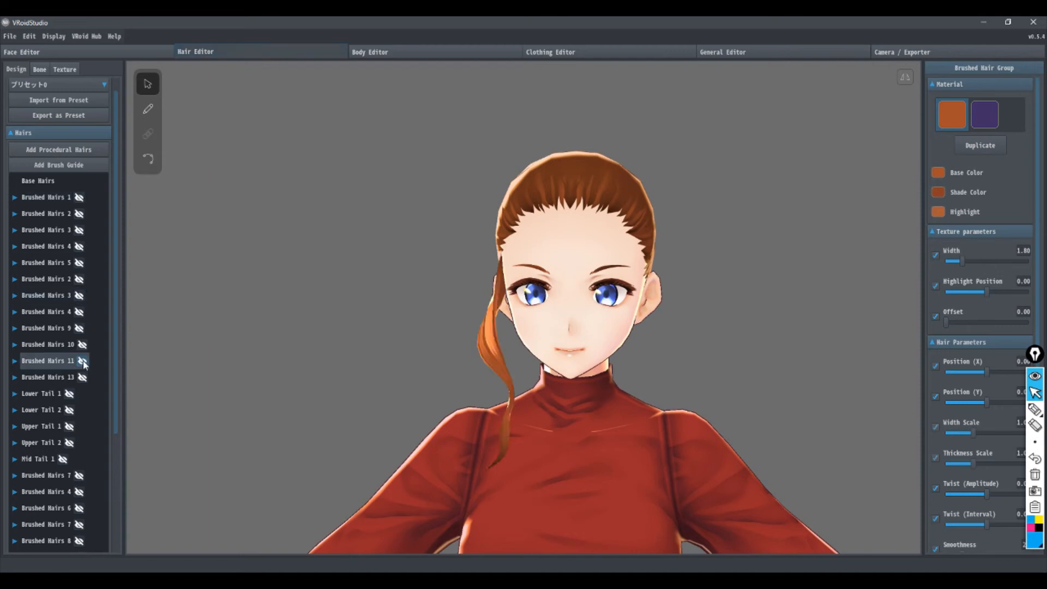
pyautogui.moveTo(312, 371); pyautogui.dragTo(329, 371, button='right')
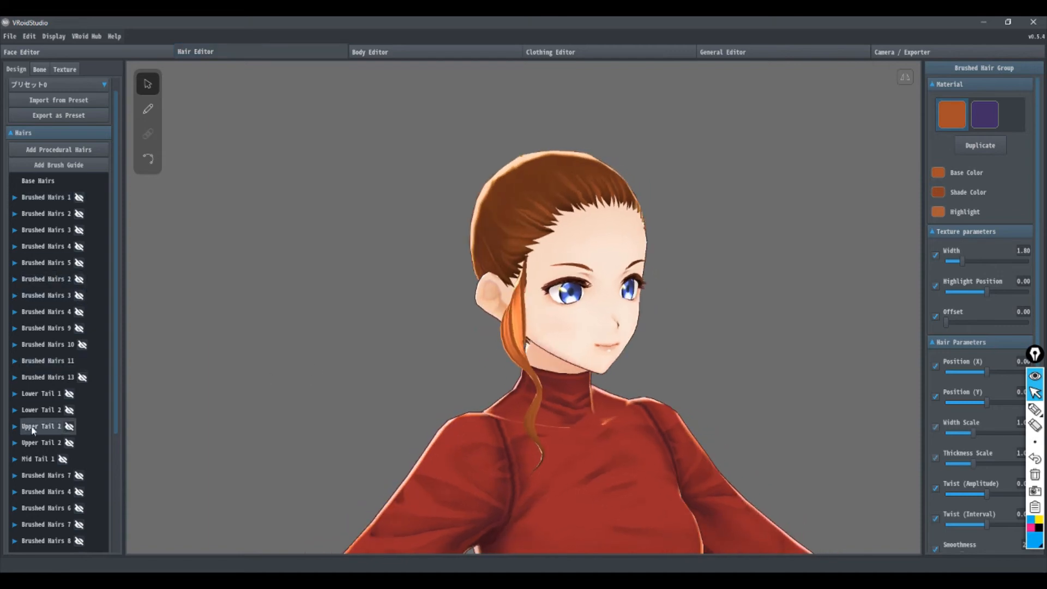
pyautogui.click(40, 69)
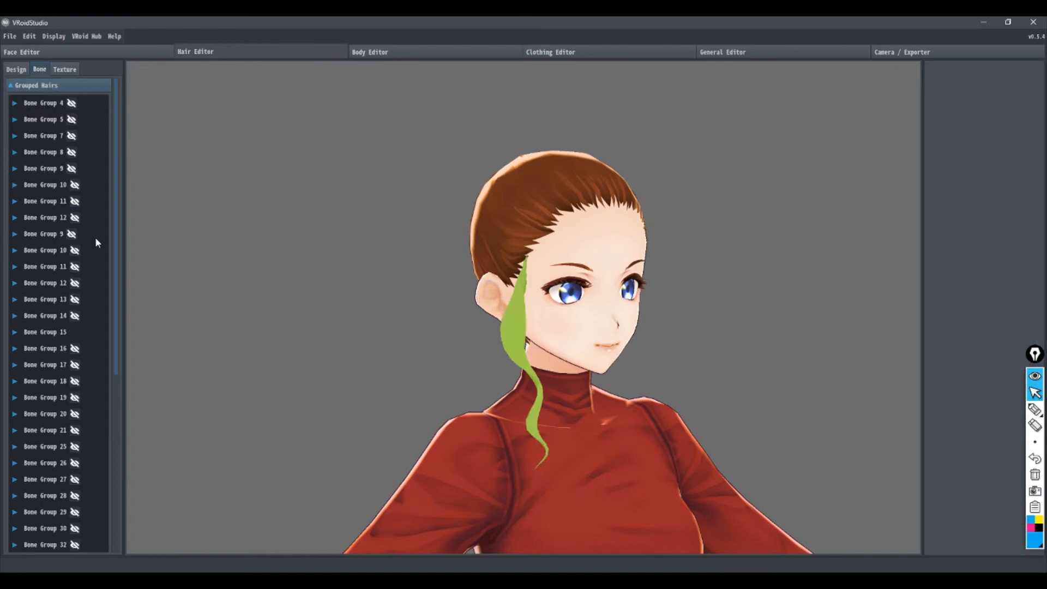
# Step: Select Bone Group 15, set its Fixed Point to 0.28, and examine the strand's bone chain from several angles
pyautogui.click(47, 334)
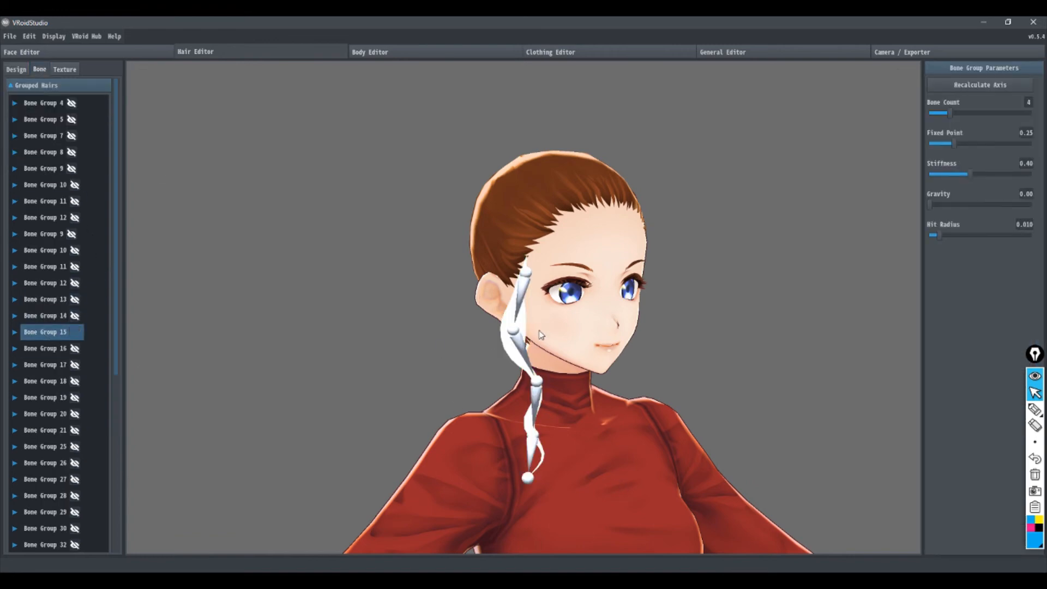
pyautogui.moveTo(953, 144); pyautogui.dragTo(1006, 145)
pyautogui.click(957, 143)
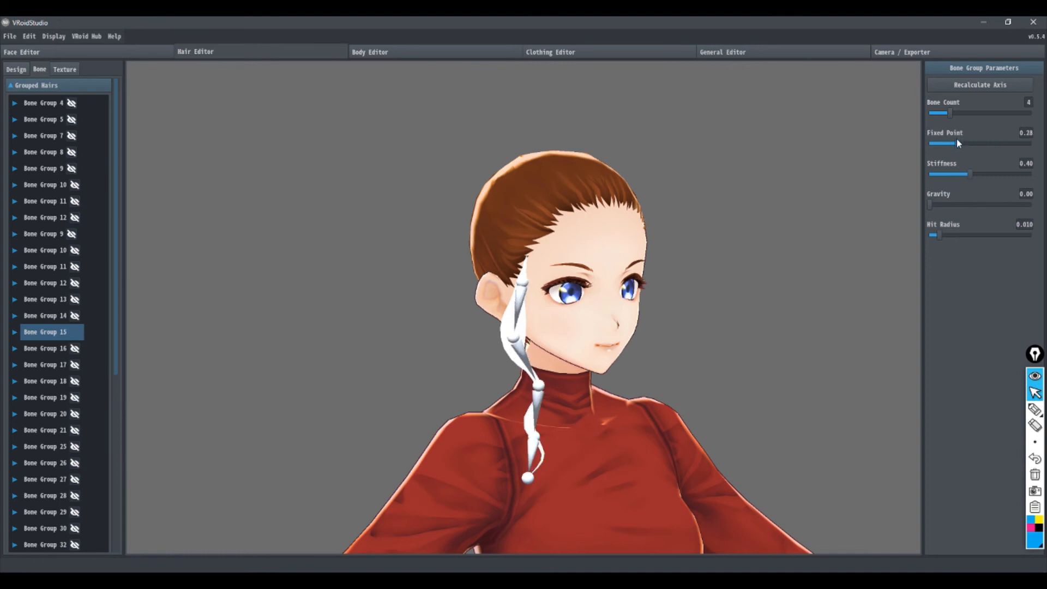
pyautogui.moveTo(616, 411); pyautogui.dragTo(574, 409, button='right')
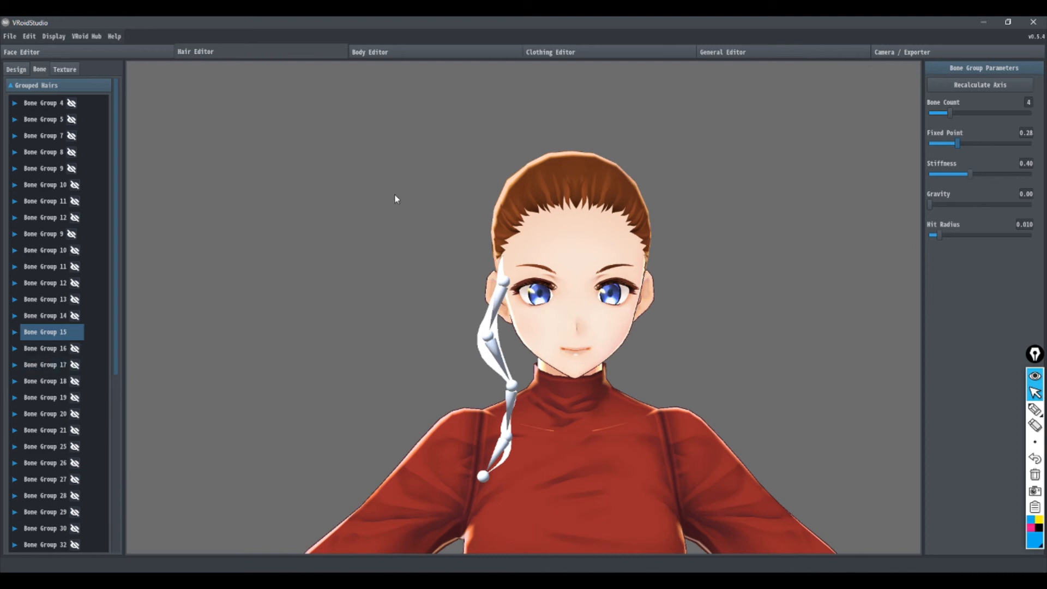
pyautogui.moveTo(447, 326); pyautogui.dragTo(473, 330, button='right')
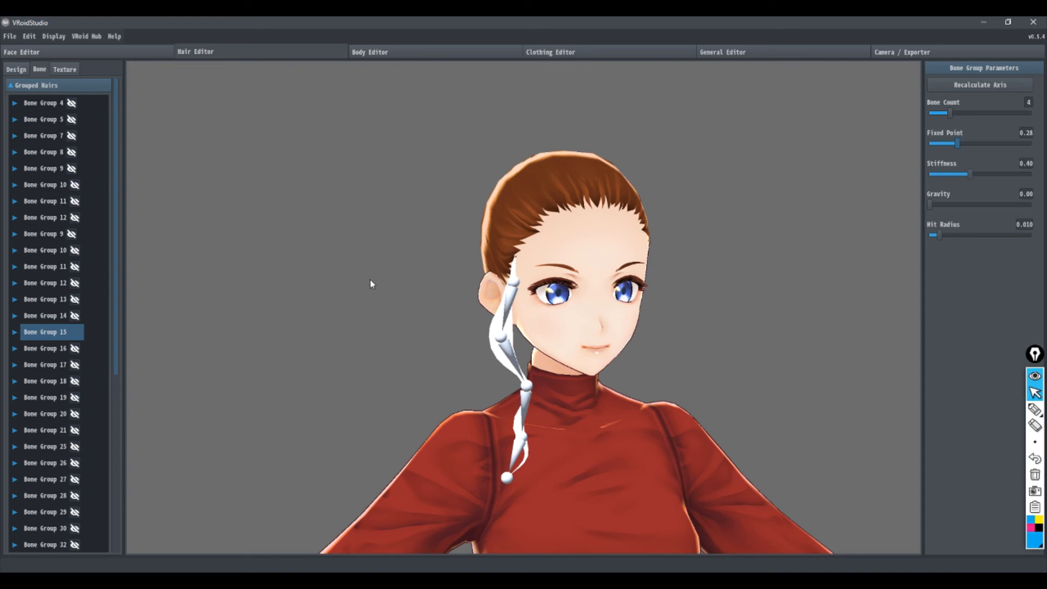
pyautogui.moveTo(431, 273); pyautogui.dragTo(465, 286, button='right')
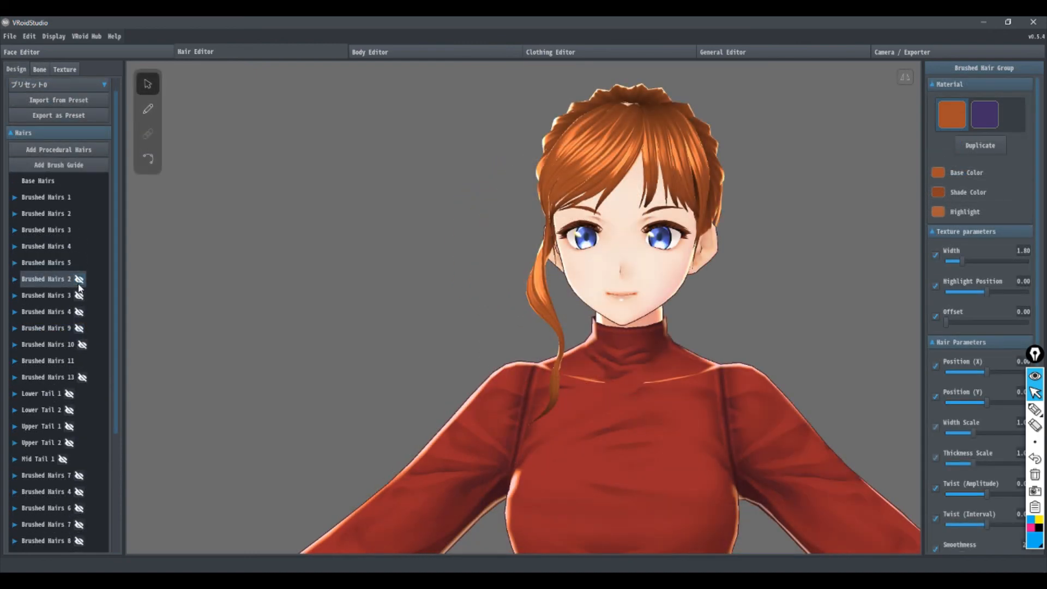
# Step: In the hair design list, unhide the hidden groups Brushed Hairs 2, 3, 4, 9 and 10
pyautogui.click(79, 280)
pyautogui.click(79, 296)
pyautogui.click(80, 313)
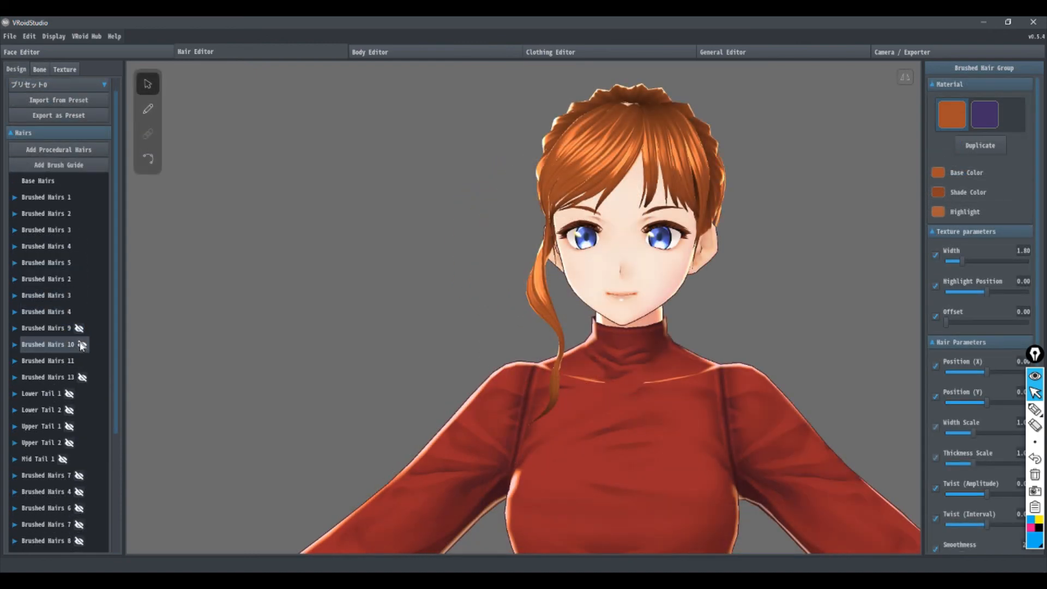
pyautogui.click(79, 328)
pyautogui.click(82, 345)
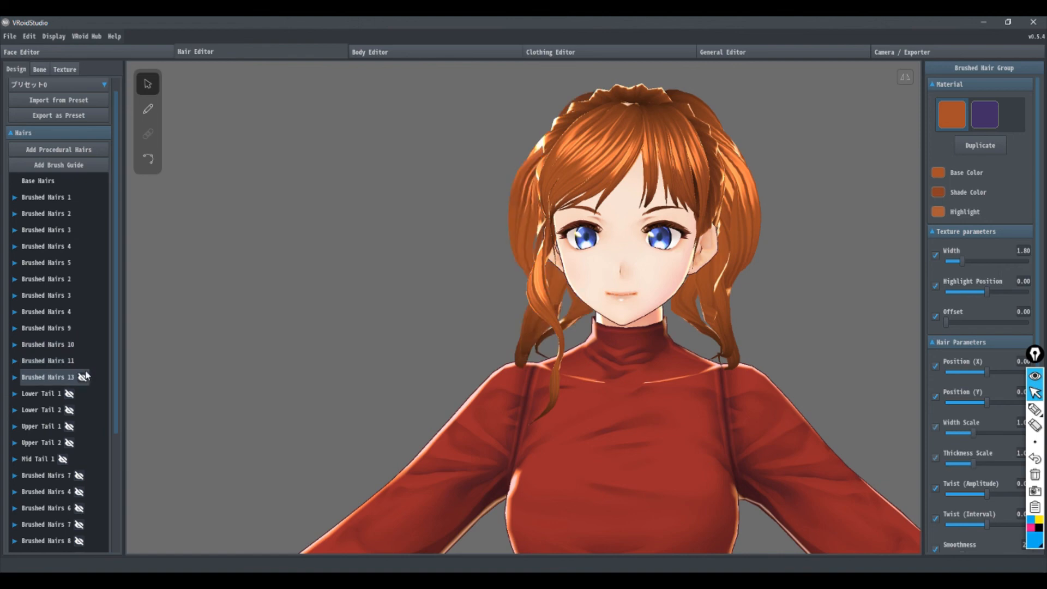
# Step: Unhide Brushed Hairs 13 and the Lower Tail 1, Lower Tail 2, Upper Tail 1, Upper Tail 2 and Mid Tail 1 groups
pyautogui.click(81, 377)
pyautogui.click(69, 394)
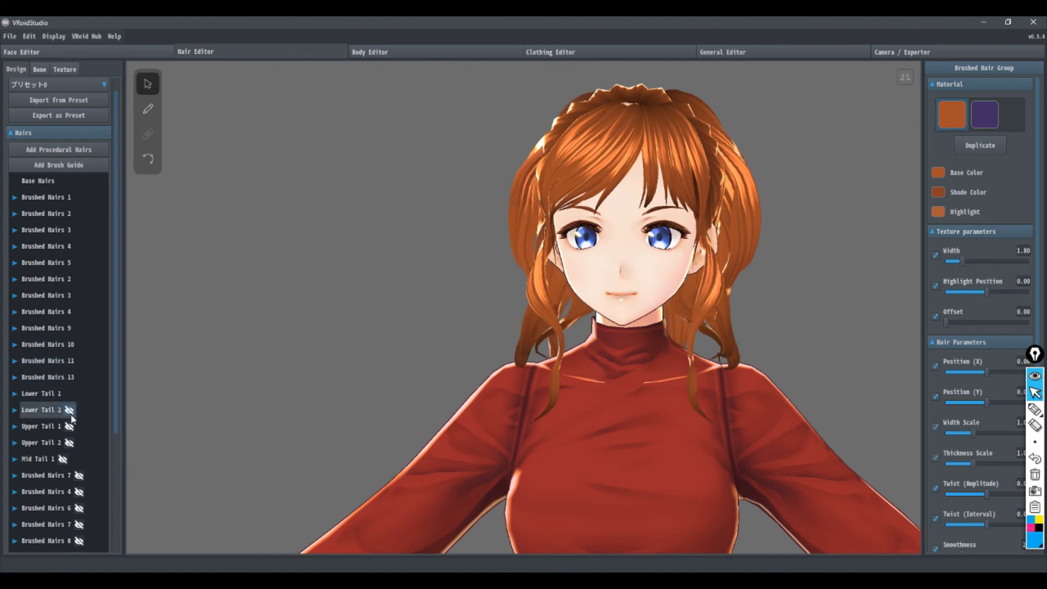
pyautogui.click(70, 410)
pyautogui.click(69, 426)
pyautogui.click(70, 443)
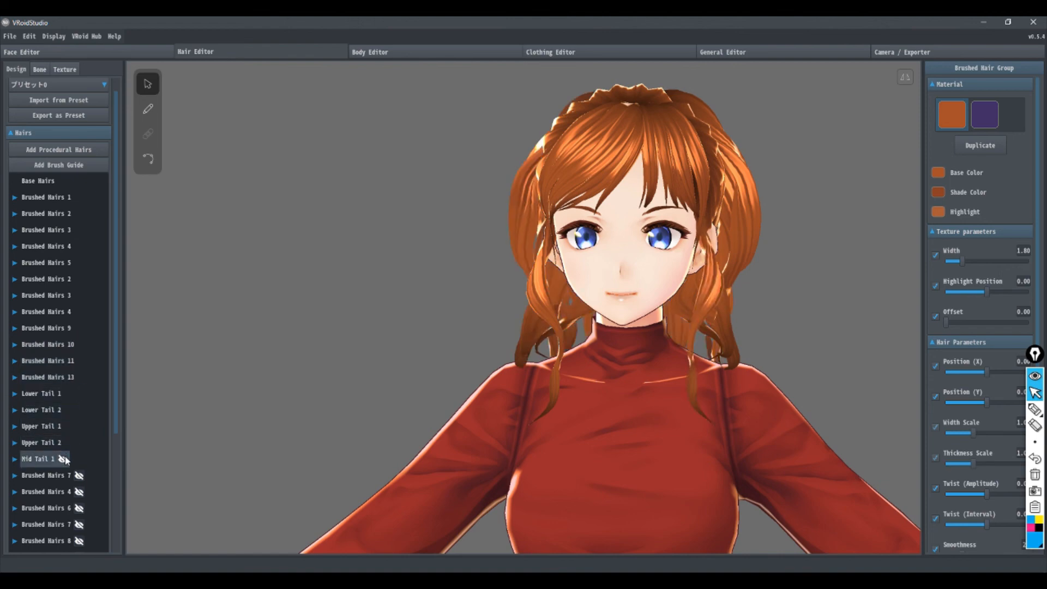
pyautogui.click(63, 459)
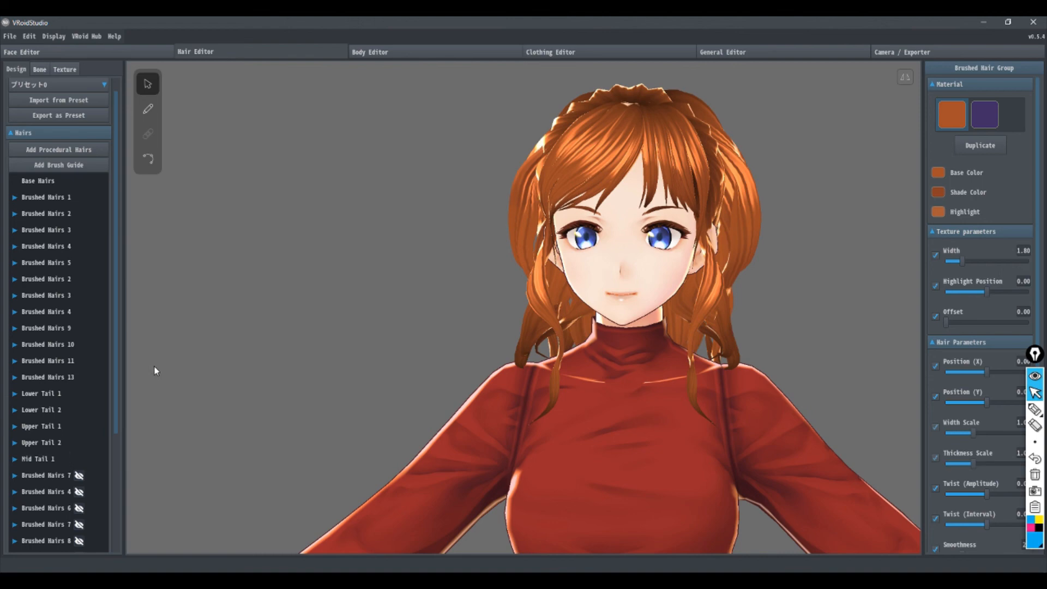
# Step: Unhide the remaining brushed hair groups below Mid Tail 1, from Brushed Hairs 7 to the end of the list, and clear the selection
pyautogui.click(79, 475)
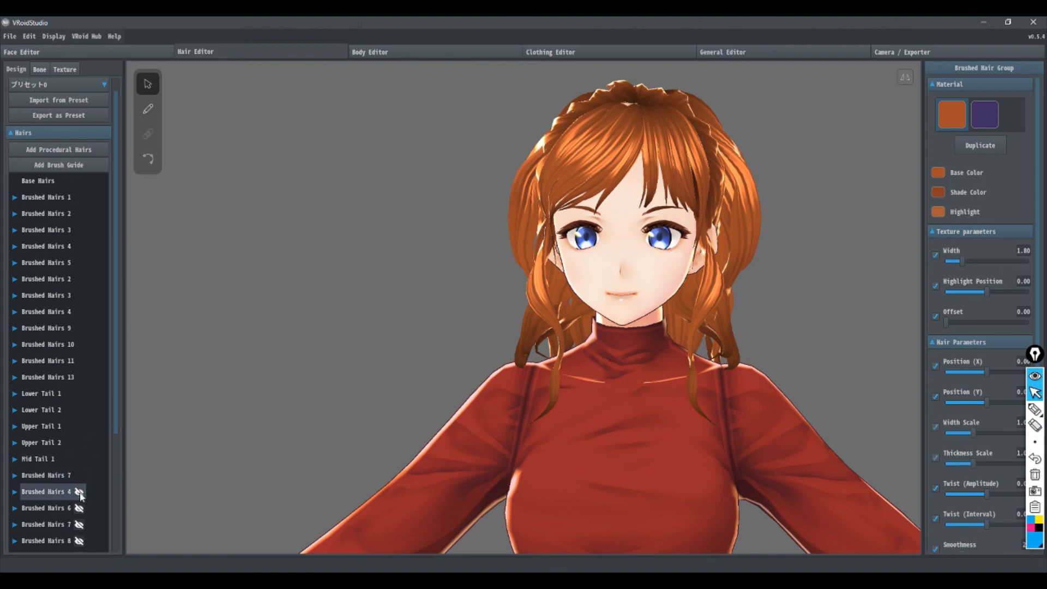
pyautogui.click(79, 491)
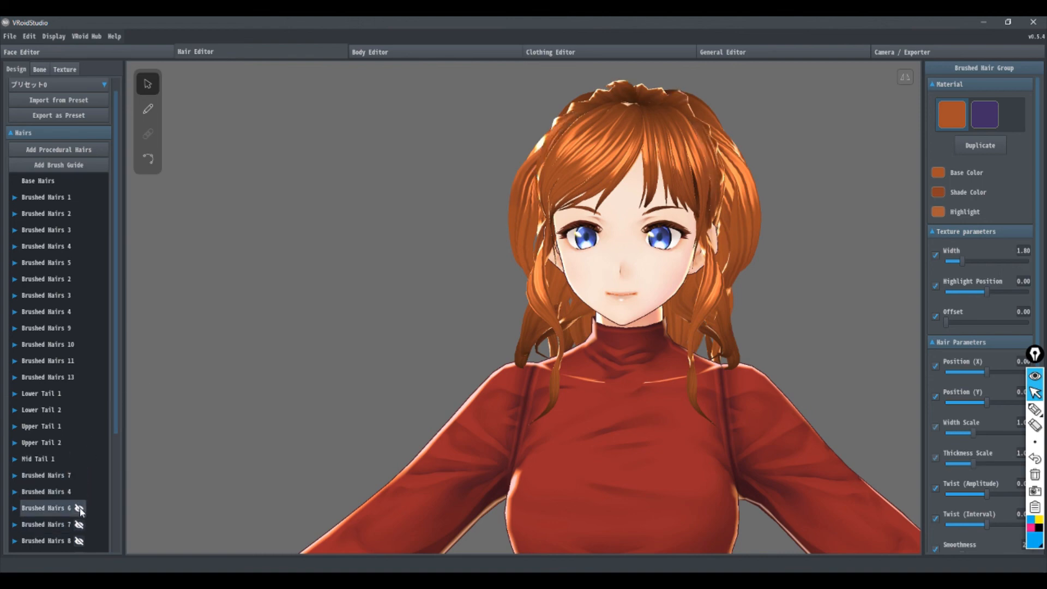
pyautogui.click(79, 508)
pyautogui.click(74, 524)
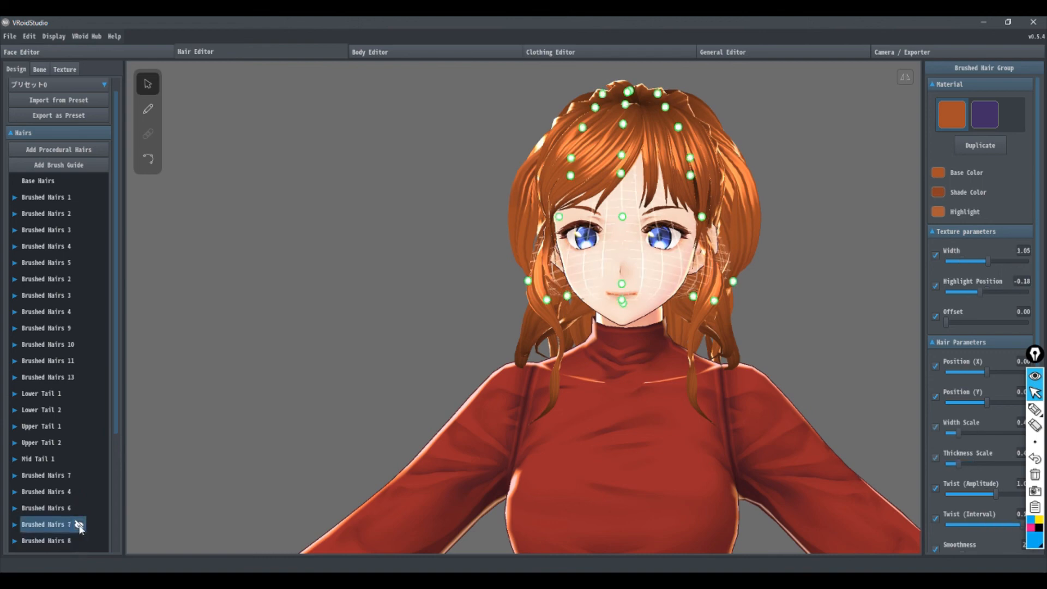
pyautogui.click(79, 540)
pyautogui.scroll(-5, 78, 485)
pyautogui.click(66, 442)
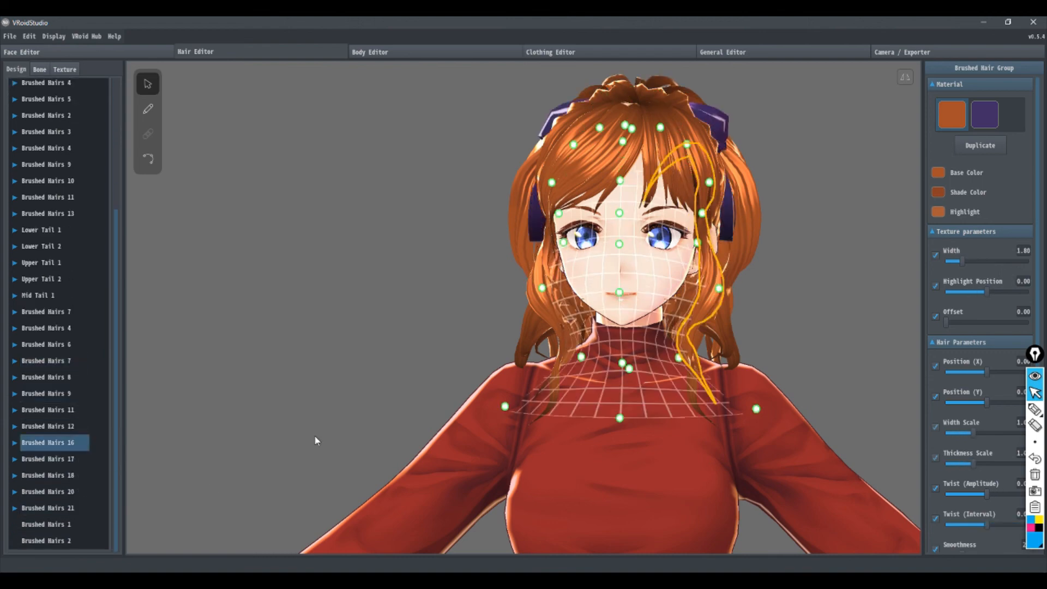
pyautogui.click(297, 118)
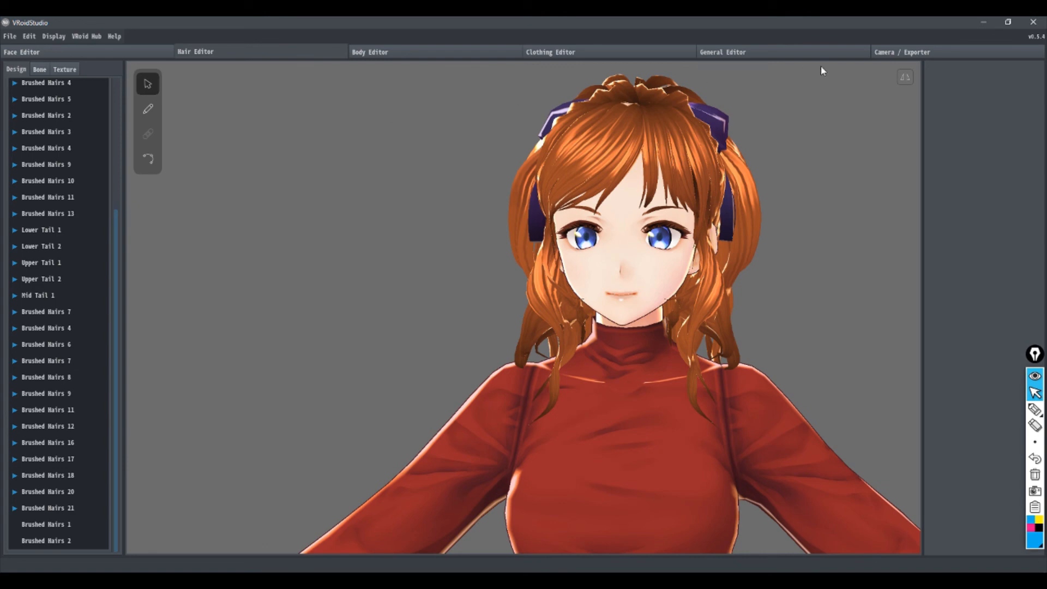
# Step: Go to the Camera / Exporter workspace and play the Standby 1 and Standby 0 female animations on the character
pyautogui.click(913, 60)
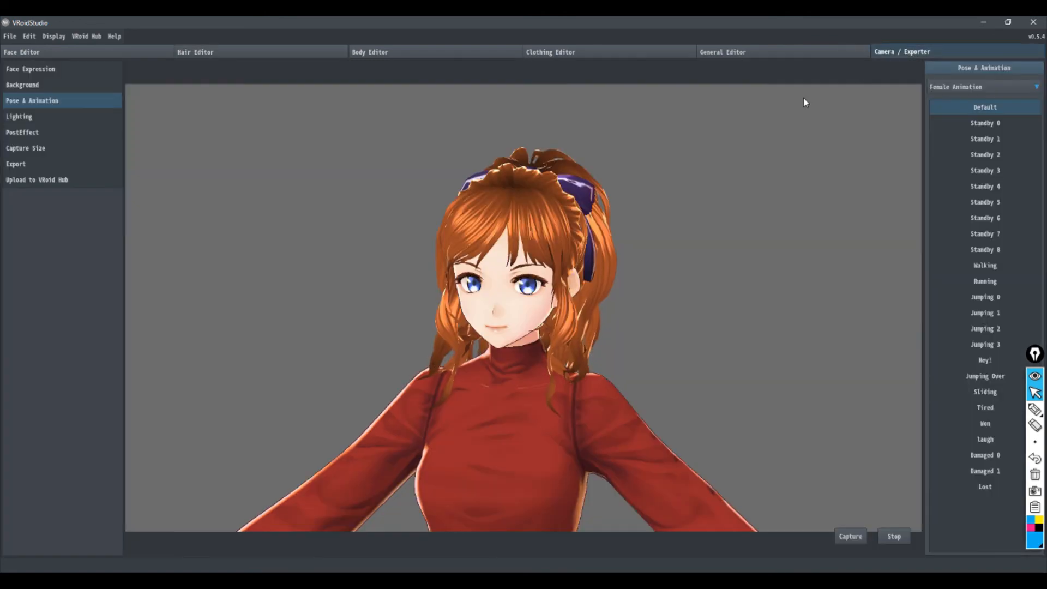
pyautogui.click(985, 140)
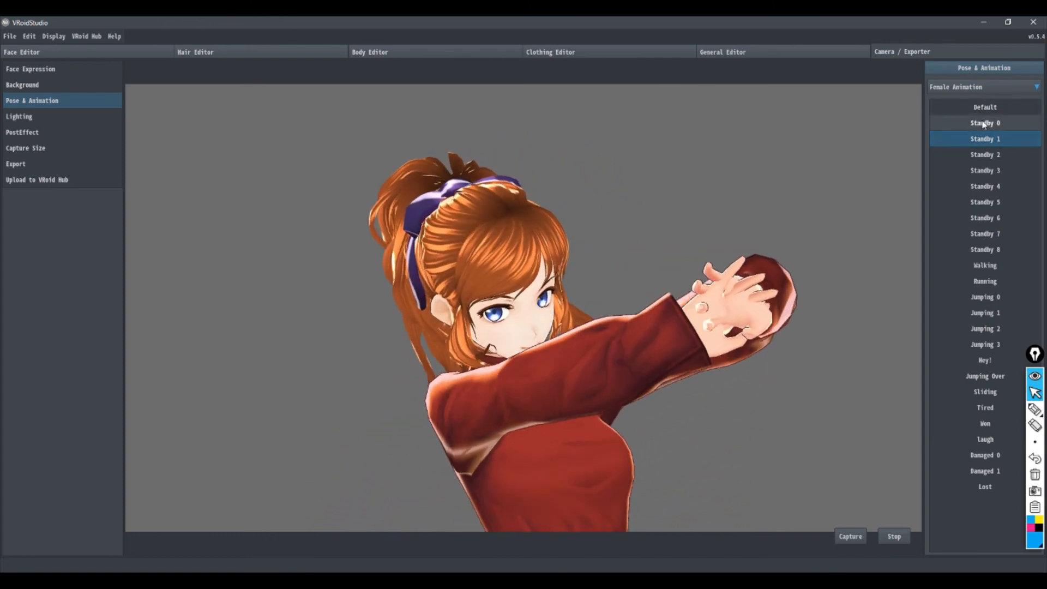
pyautogui.click(984, 123)
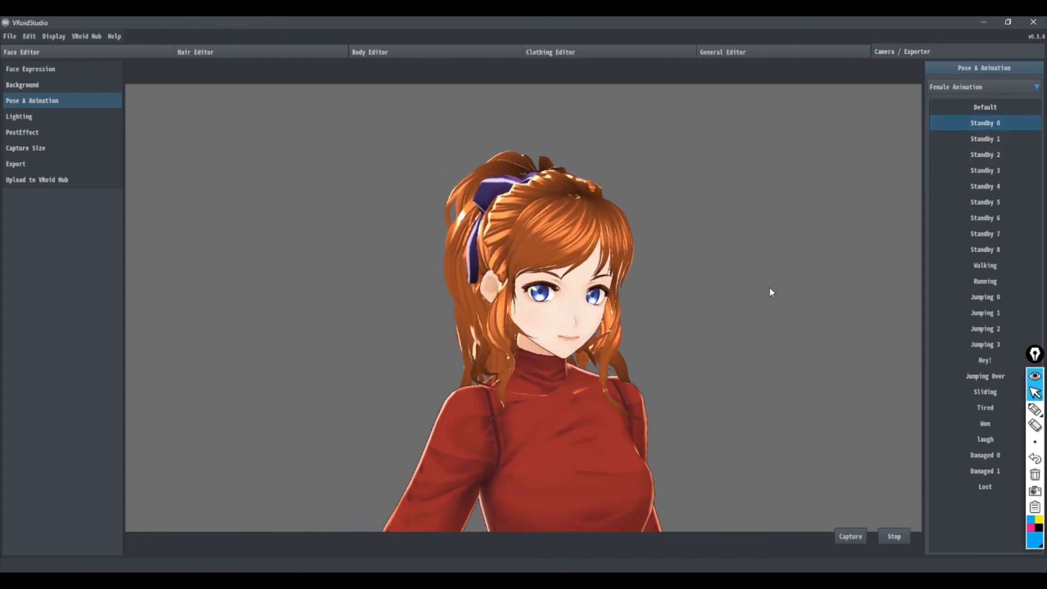